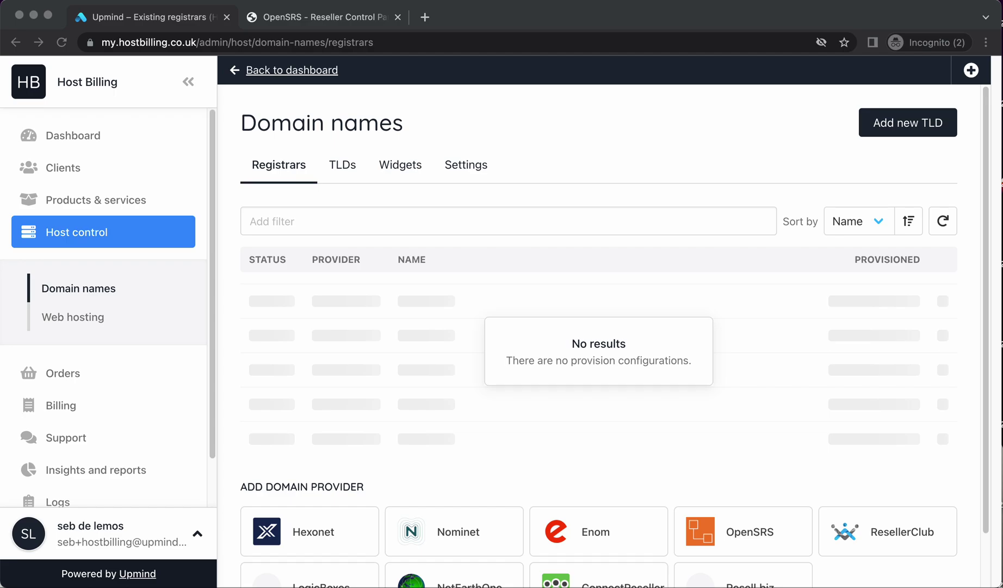
# Scroll through the empty domain registrars list
pyautogui.scroll(-2, 573, 531)
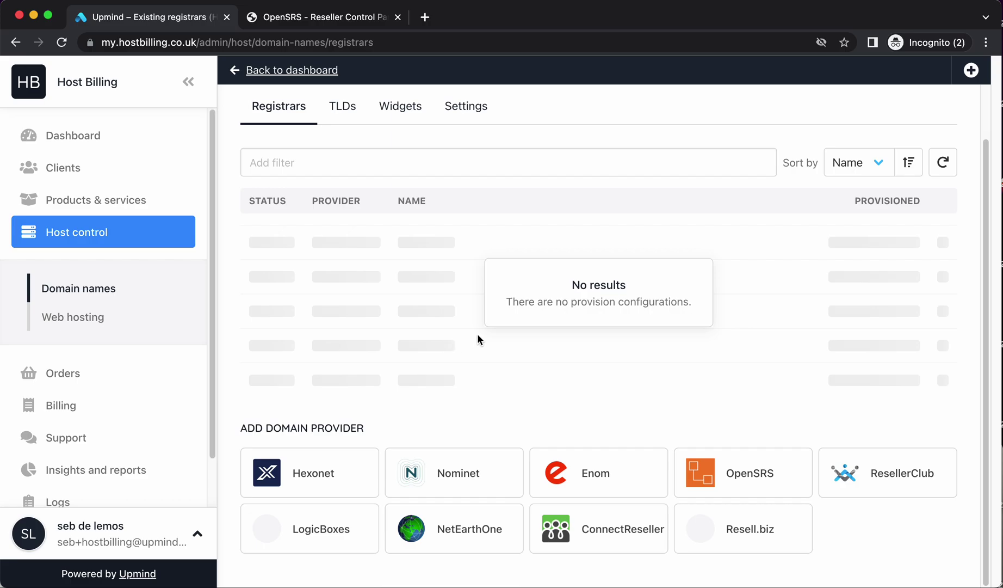
# Return to the domain registrars page and pick the OpenSRS provider to add
pyautogui.click(82, 137)
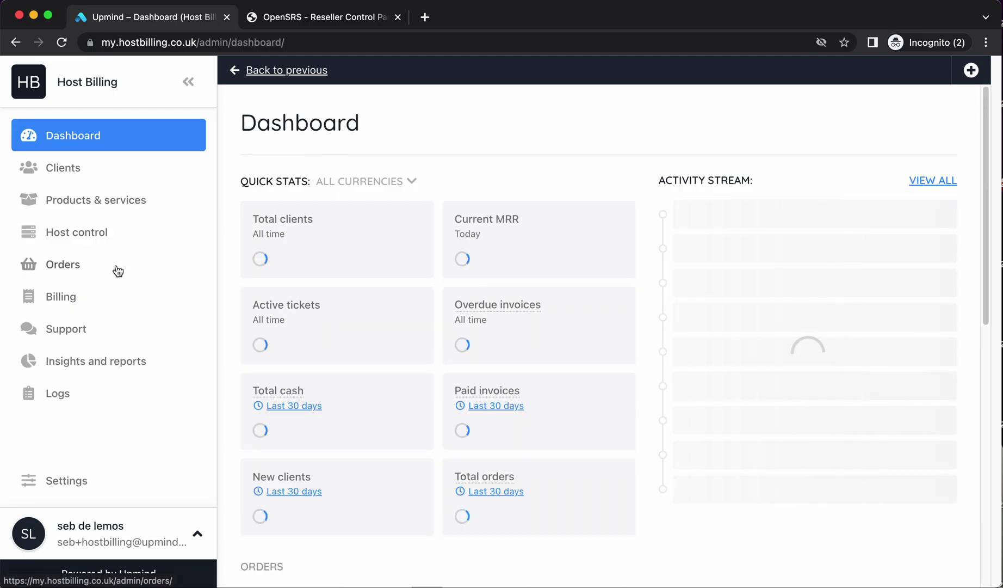
pyautogui.click(101, 235)
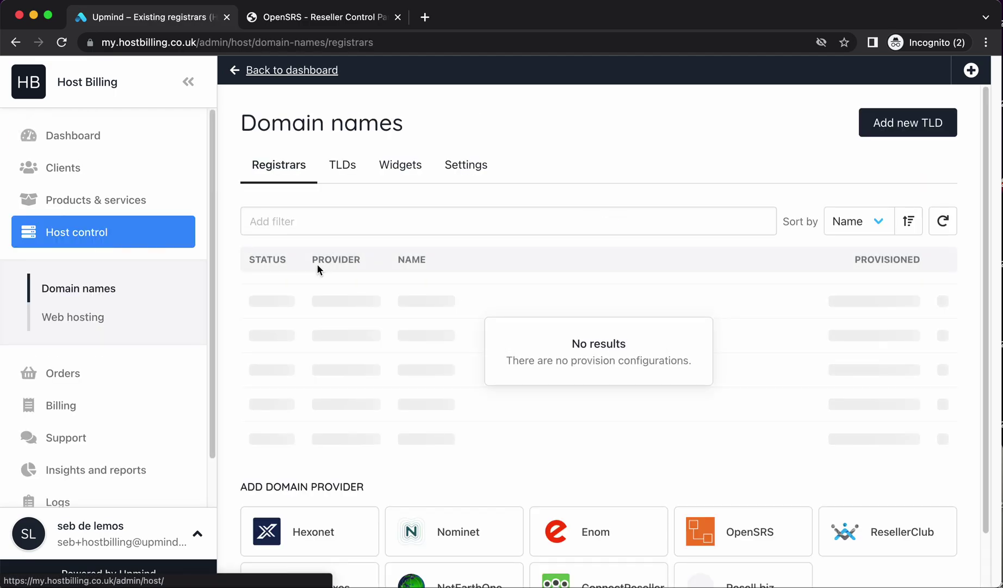
pyautogui.scroll(-2, 469, 293)
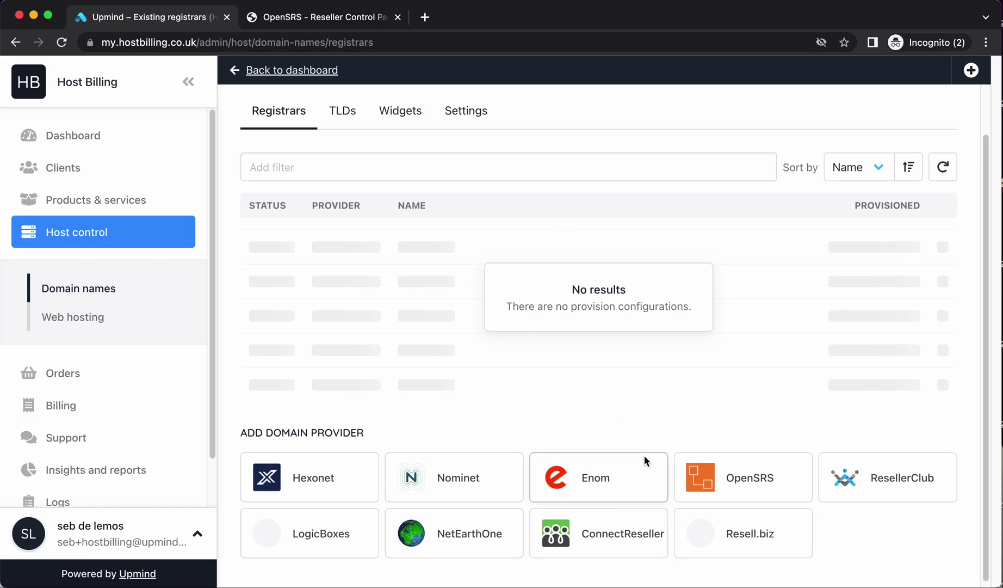
pyautogui.scroll(2, 644, 455)
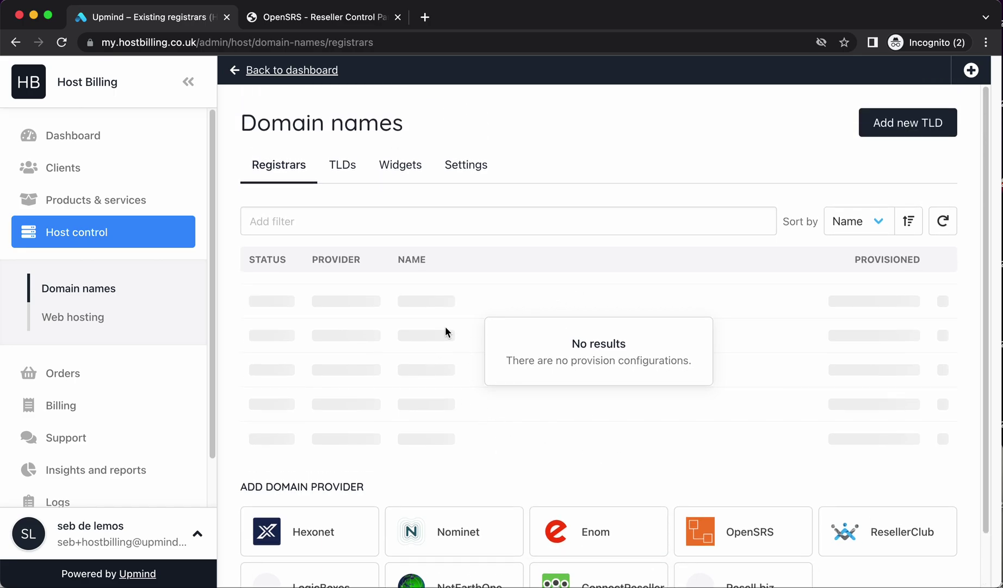
pyautogui.click(732, 529)
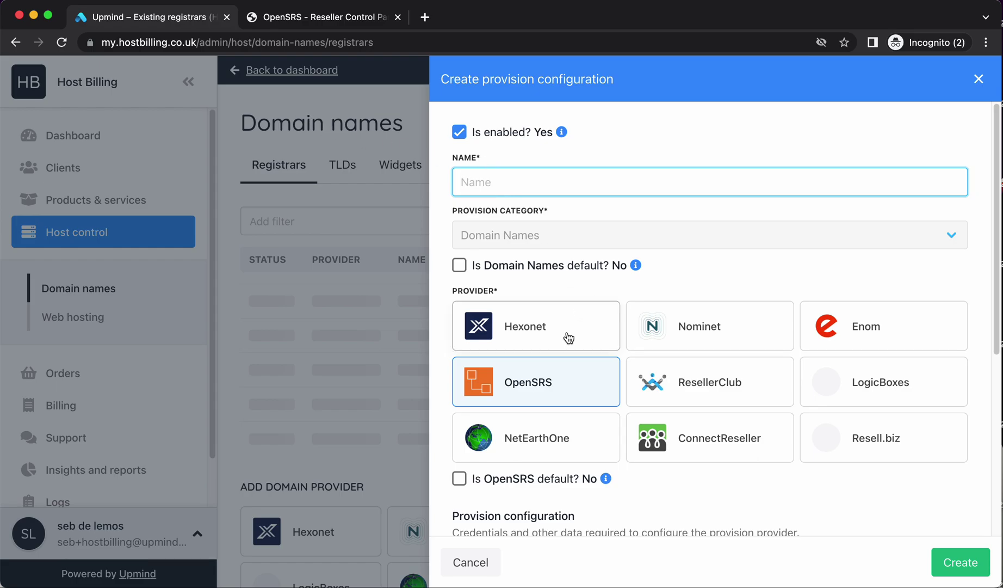
pyautogui.scroll(-5, 566, 334)
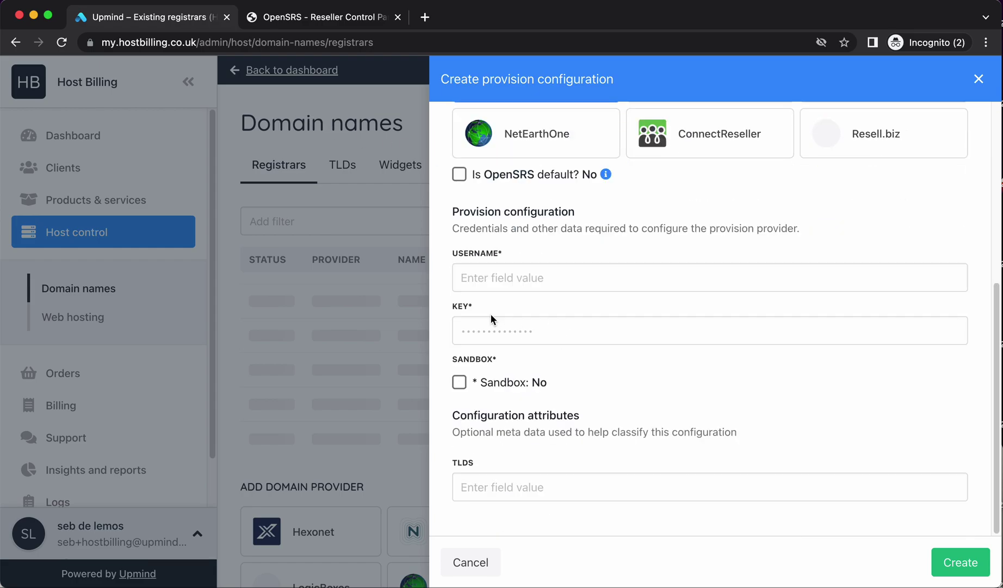
pyautogui.scroll(5, 506, 321)
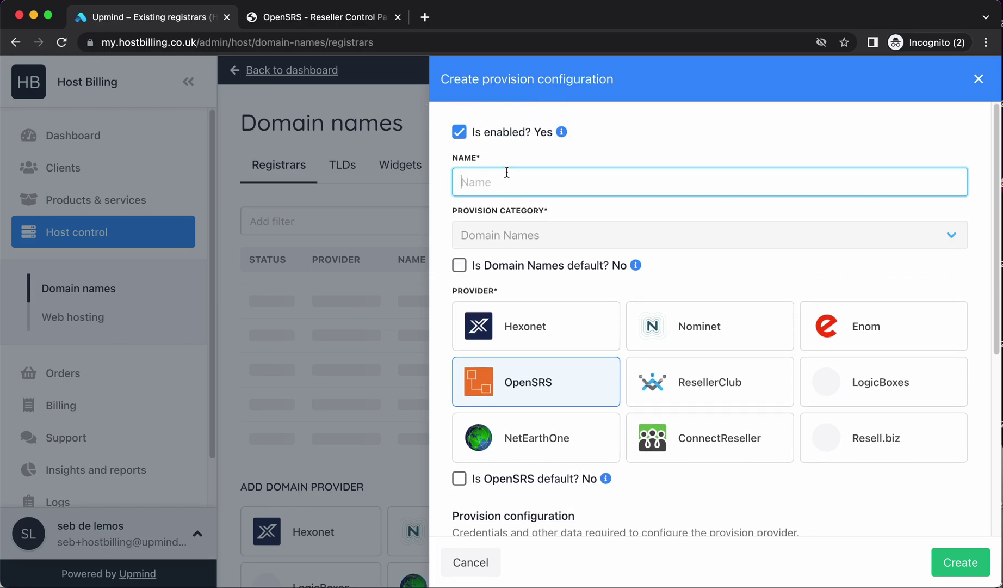
# Name the new provision configuration OpenSRS and move to its Username field
pyautogui.write('OpenSRS')
pyautogui.write('V1')
pyautogui.press('BackSpace')
pyautogui.press('BackSpace')
pyautogui.scroll(-5, 504, 291)
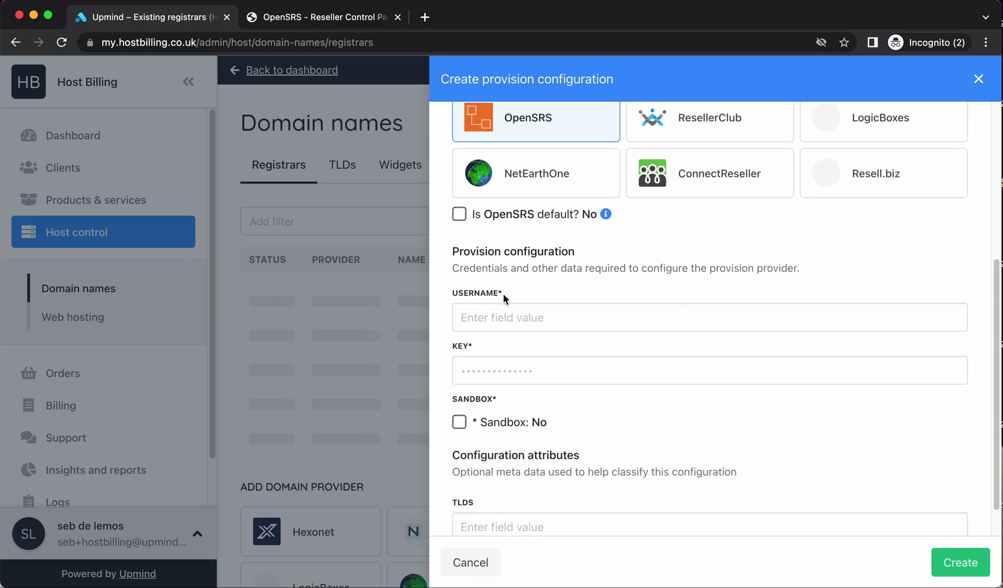
pyautogui.scroll(3, 504, 294)
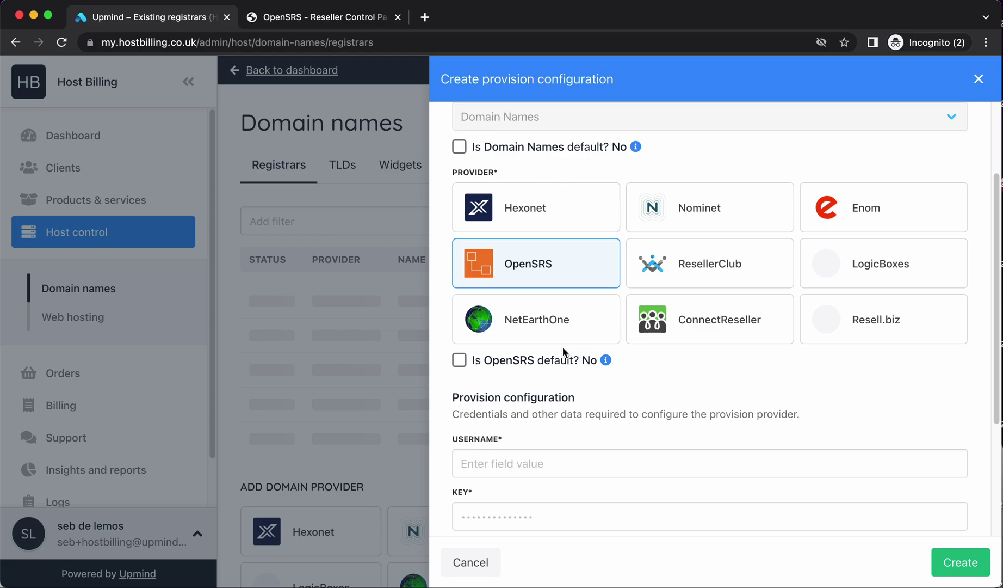
pyautogui.scroll(-3, 566, 382)
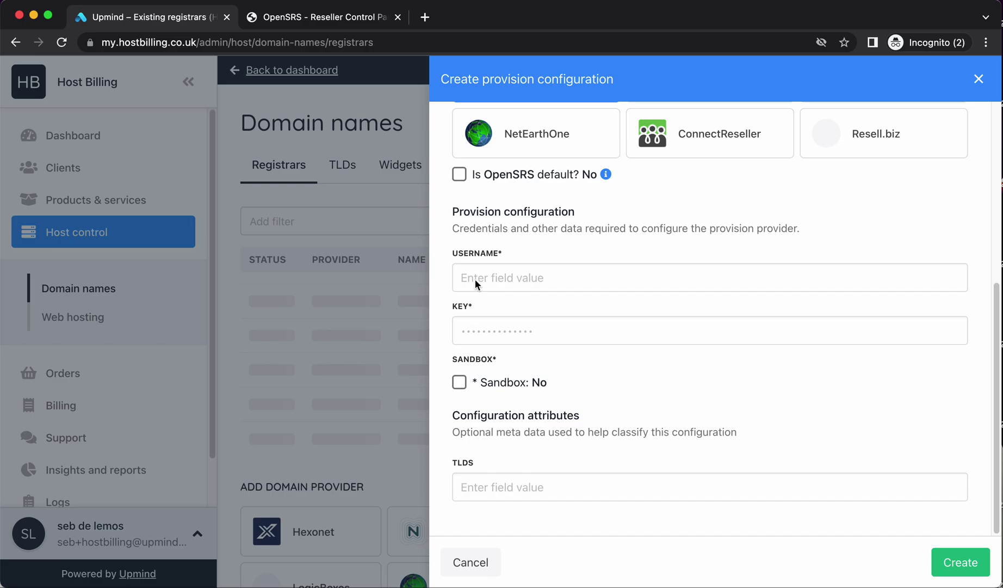
pyautogui.click(515, 266)
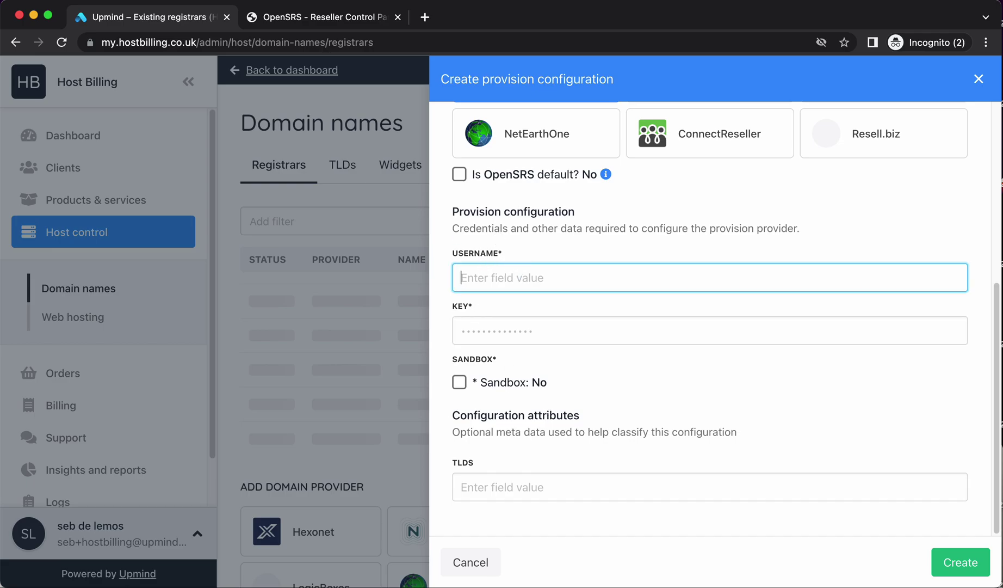
# Enter the OpenSRS reseller username in the Upmind configuration
pyautogui.click(306, 18)
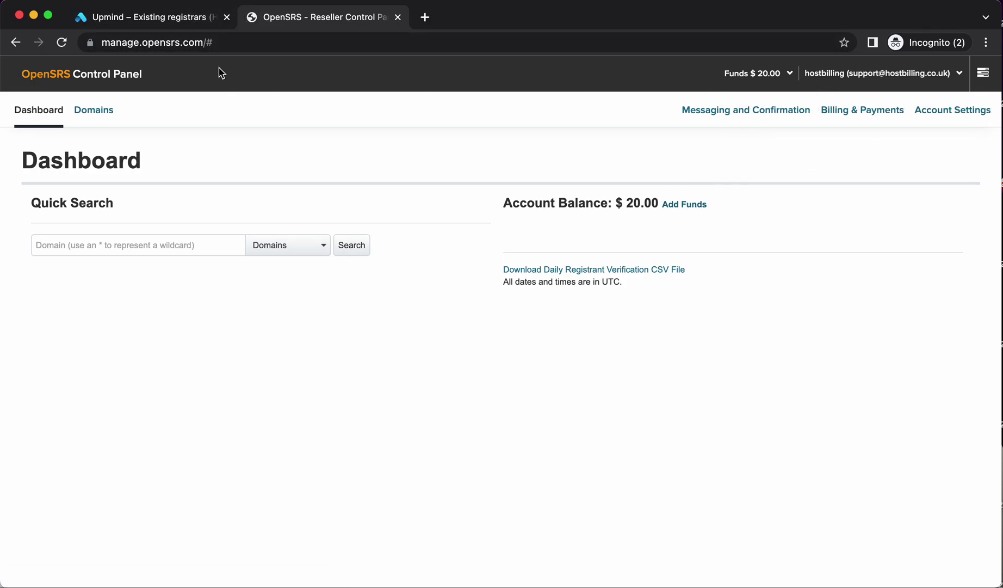
pyautogui.click(190, 23)
pyautogui.write('HOST')
pyautogui.press('BackSpace')
pyautogui.press('BackSpace')
pyautogui.press('BackSpace')
pyautogui.press('BackSpace')
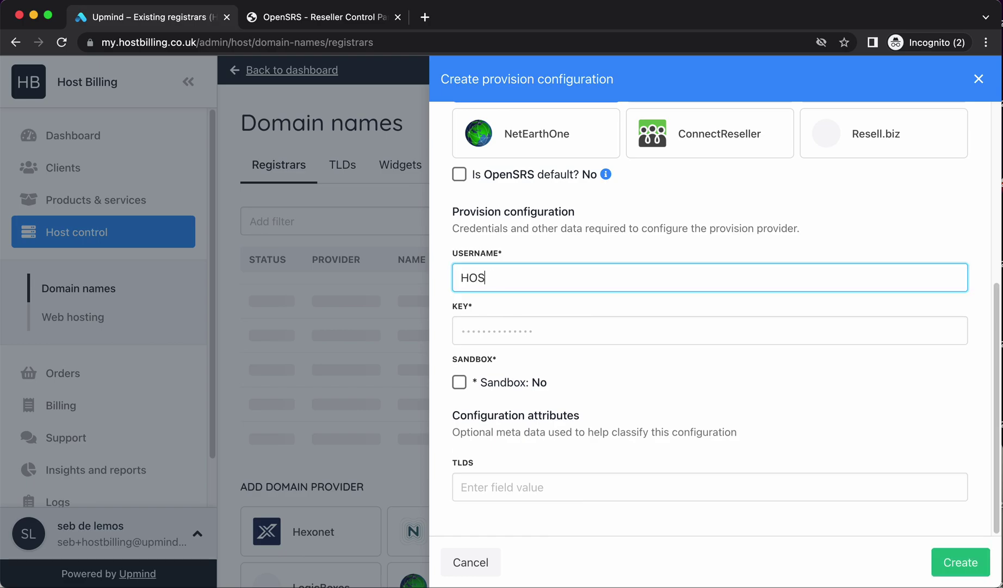
pyautogui.write('hostbilling')
# Copy the API key from OpenSRS API Settings and paste it into the Key field
pyautogui.click(341, 16)
pyautogui.click(934, 112)
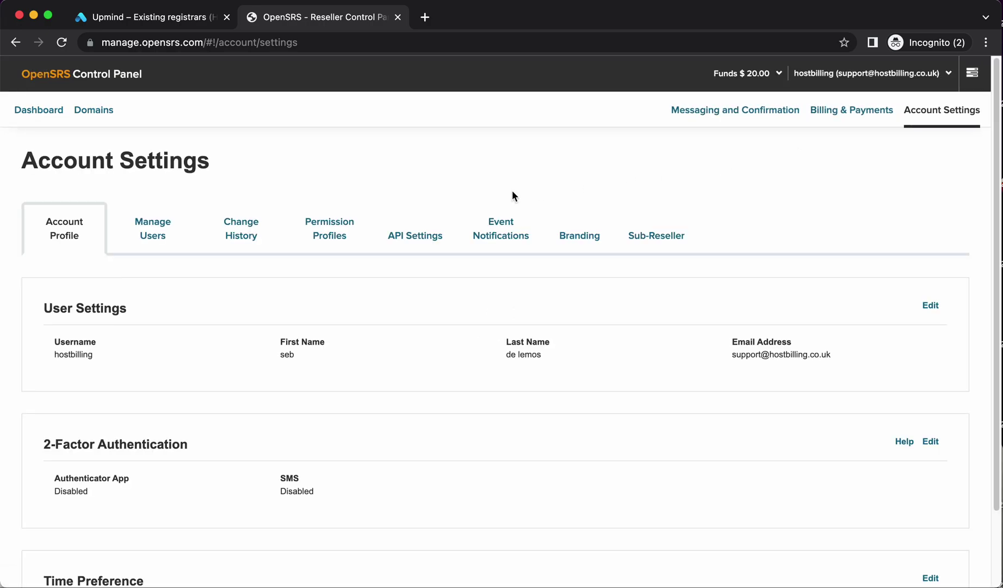
pyautogui.click(454, 235)
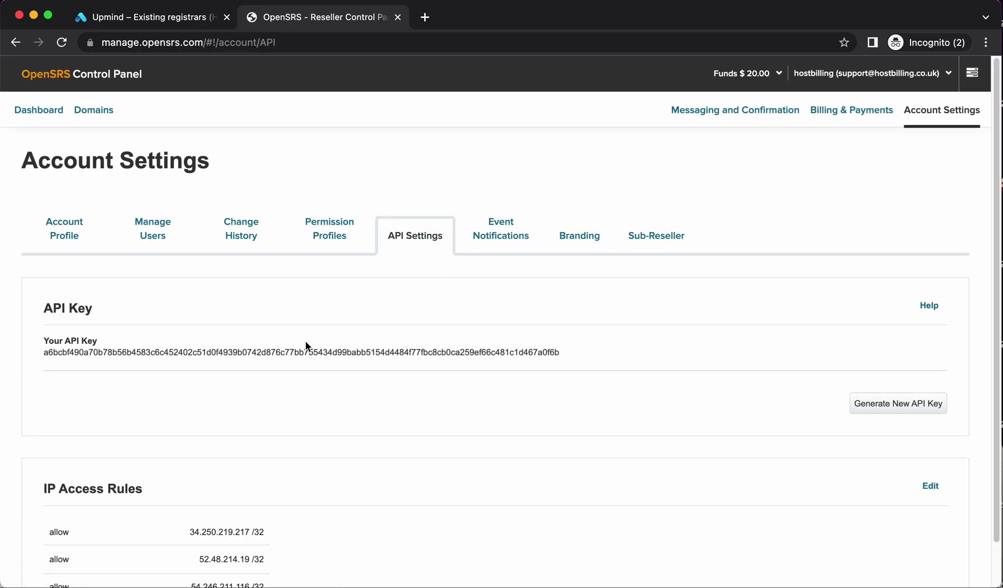
pyautogui.doubleClick(307, 354)
pyautogui.press('super+c')
pyautogui.click(150, 17)
pyautogui.press('super+v')
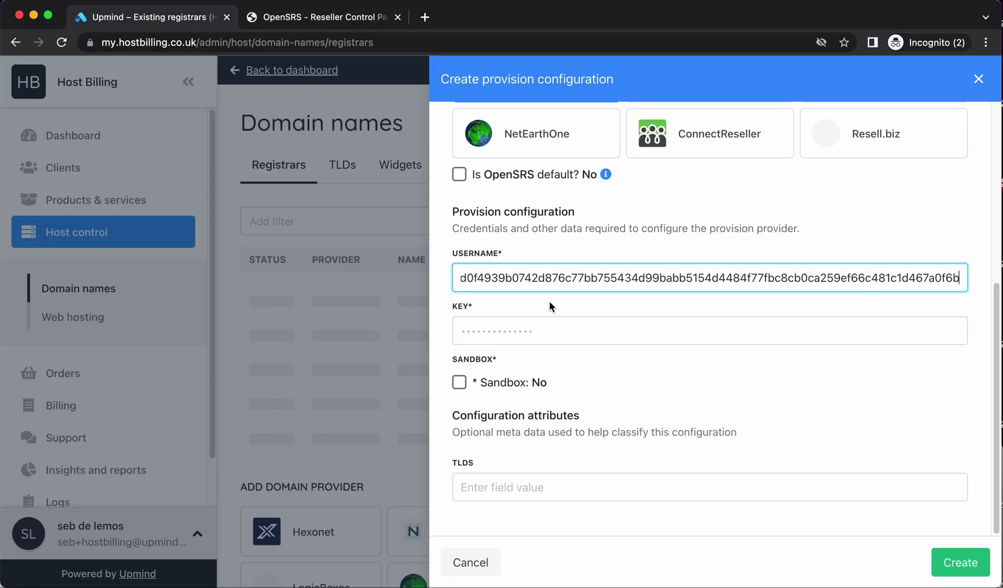
pyautogui.press('super+z')
pyautogui.click(522, 330)
pyautogui.press('super+v')
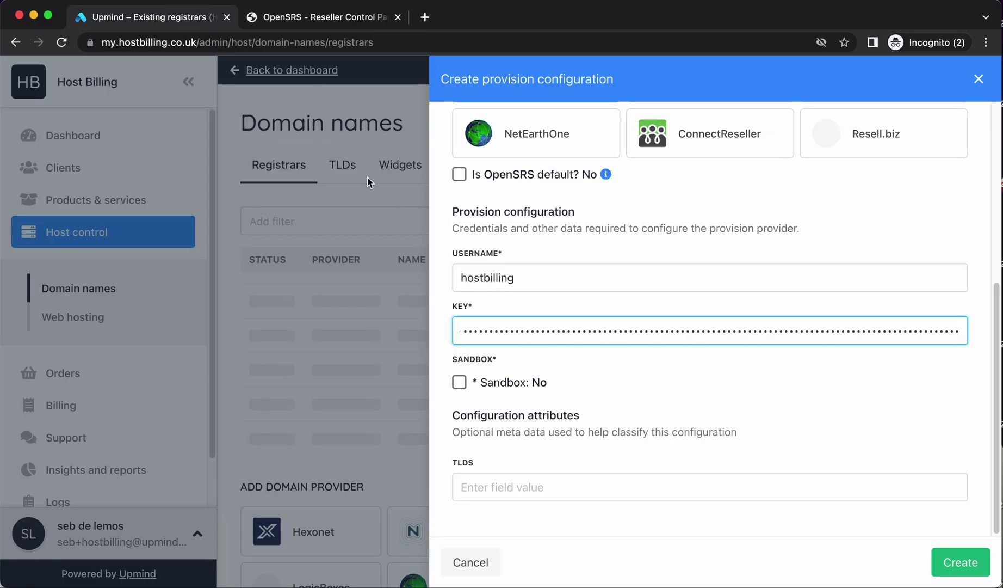
pyautogui.click(313, 8)
# Double-check the API key in OpenSRS, then create the OpenSRS registrar configuration
pyautogui.scroll(-2, 241, 368)
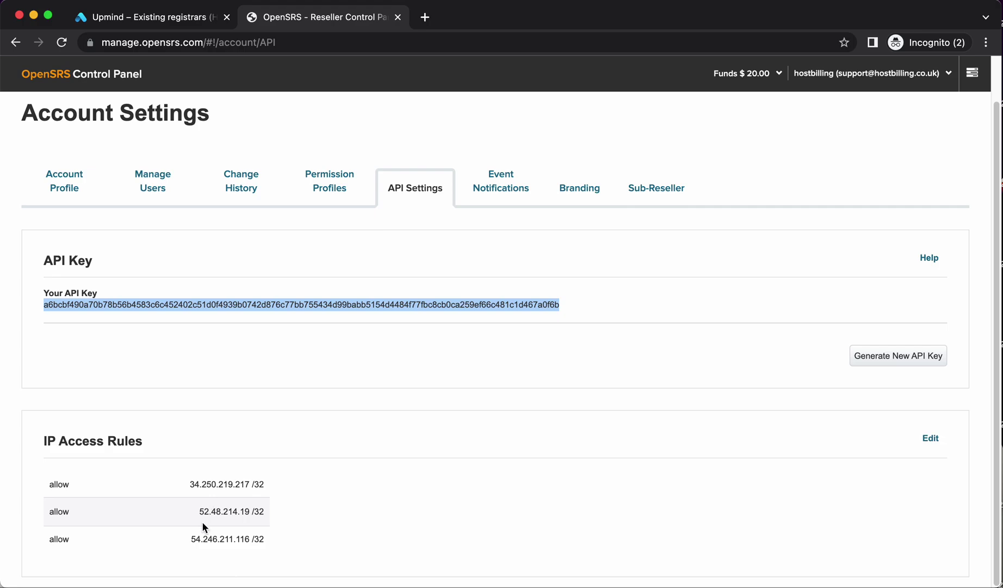
pyautogui.click(199, 24)
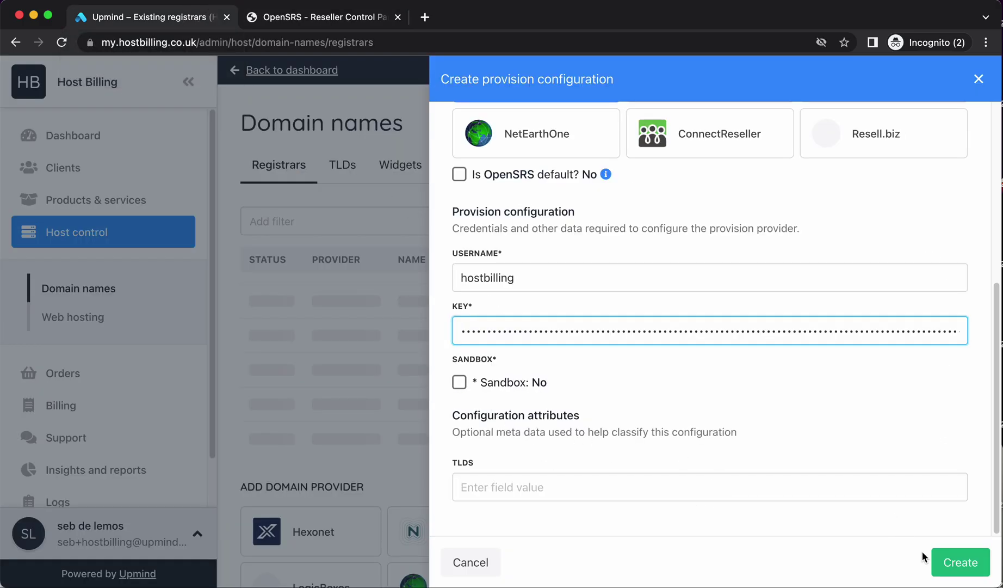
pyautogui.scroll(5, 699, 390)
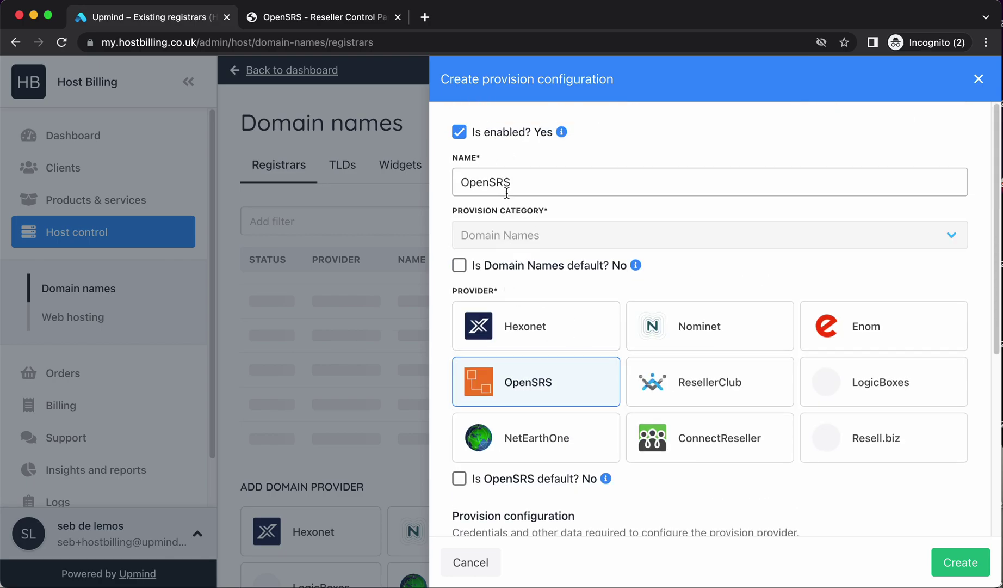
pyautogui.scroll(-5, 510, 341)
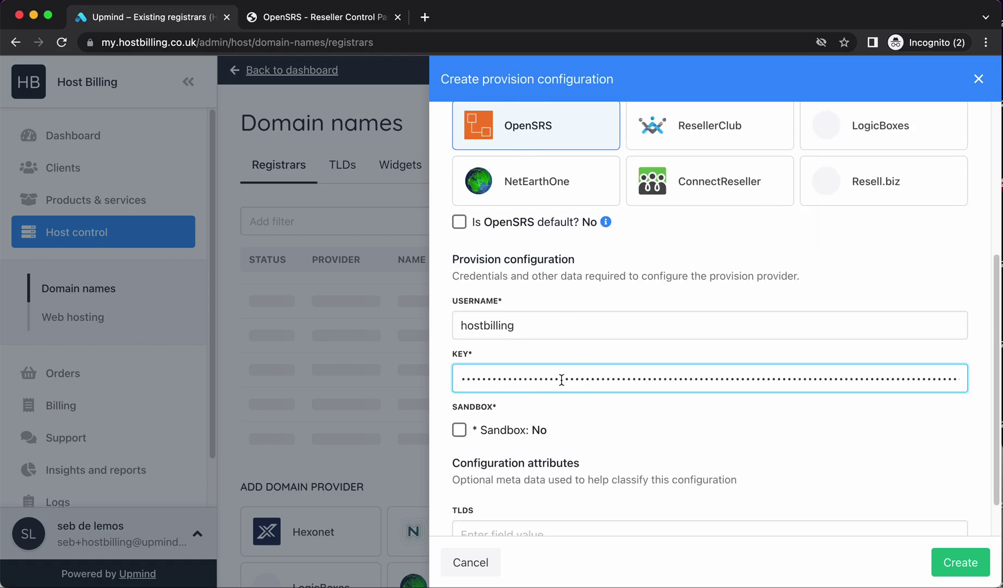
pyautogui.scroll(-2, 528, 362)
pyautogui.click(961, 561)
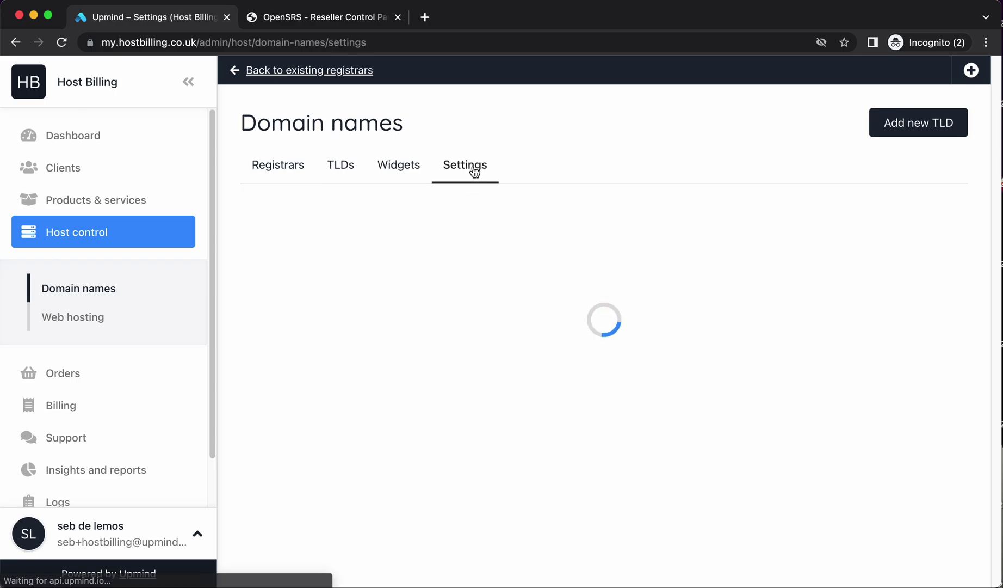
pyautogui.scroll(-6, 501, 417)
pyautogui.scroll(6, 500, 418)
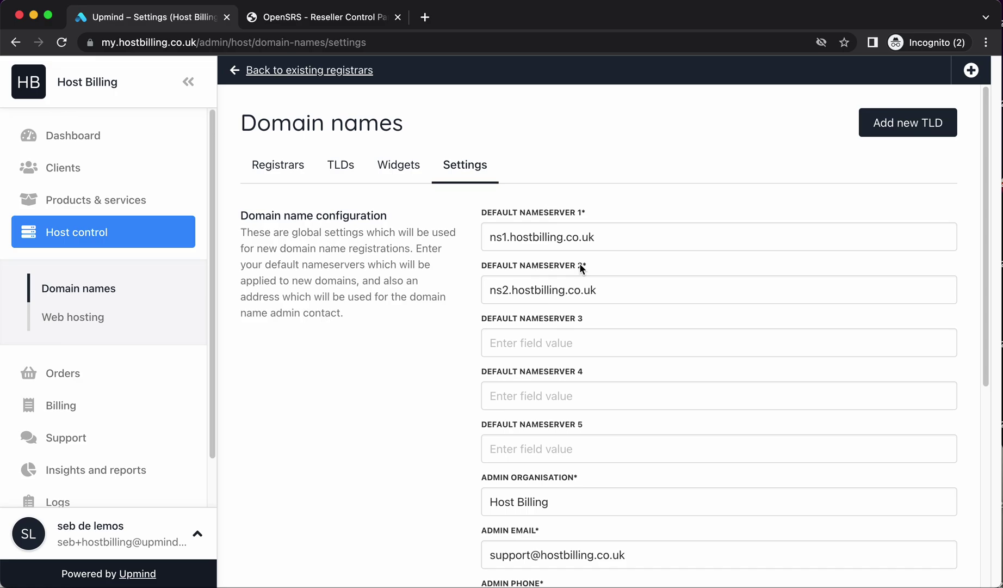
pyautogui.scroll(-5, 558, 365)
pyautogui.scroll(5, 525, 321)
pyautogui.scroll(-5, 589, 362)
pyautogui.scroll(5, 553, 488)
pyautogui.scroll(-5, 544, 326)
pyautogui.scroll(5, 567, 402)
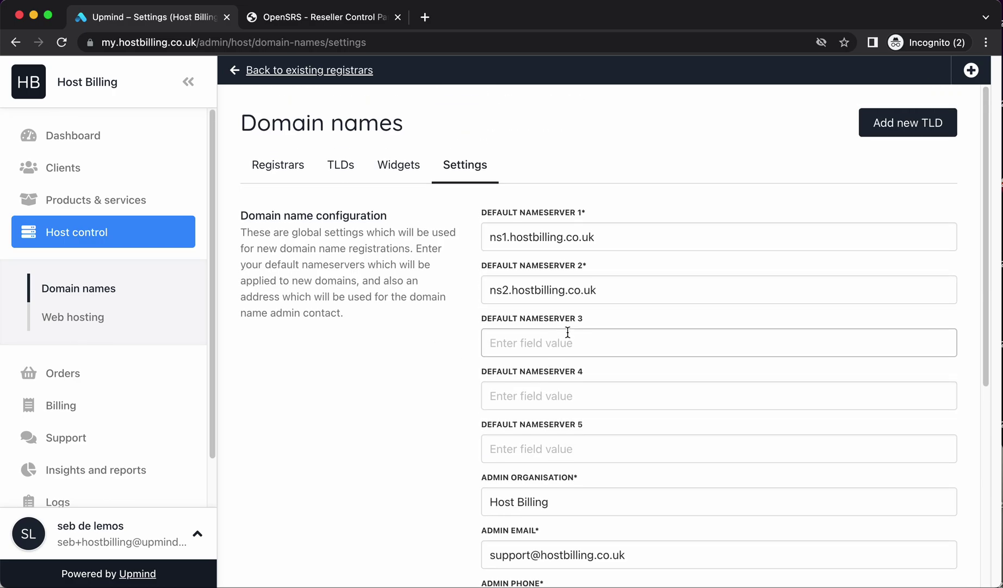
pyautogui.click(302, 168)
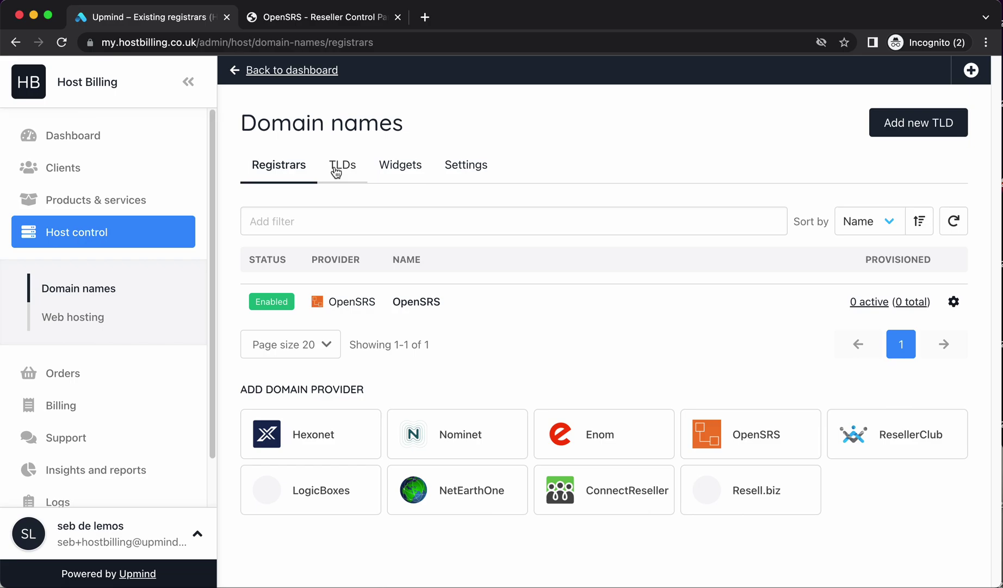
# Add a new TLD named .biz and continue to its settings
pyautogui.click(336, 170)
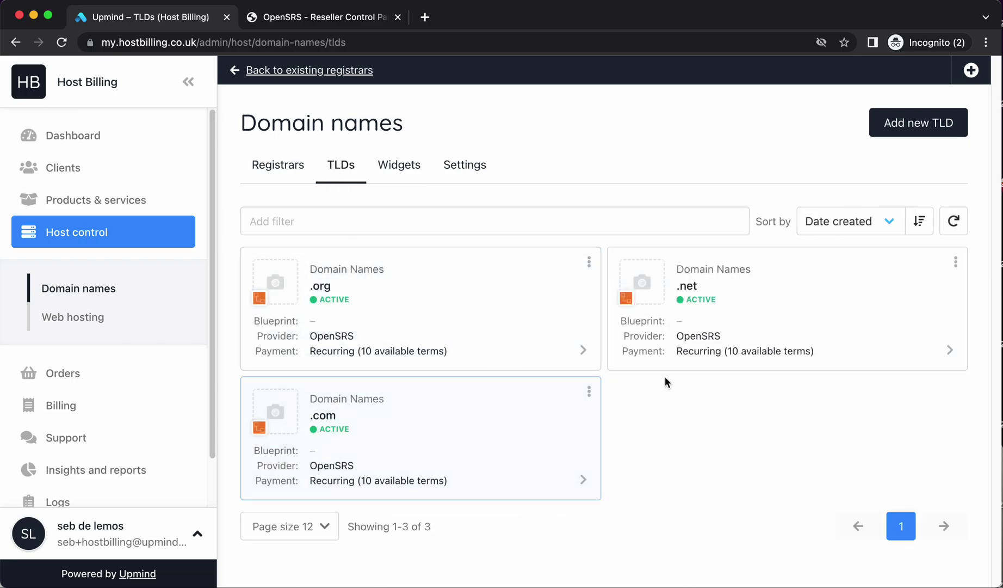
pyautogui.click(903, 127)
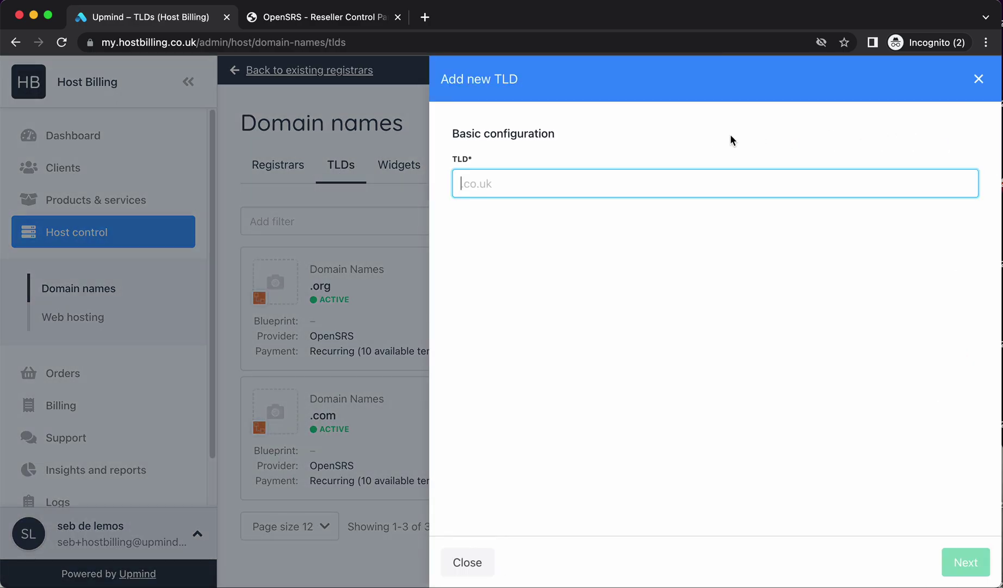
pyautogui.write('.biz')
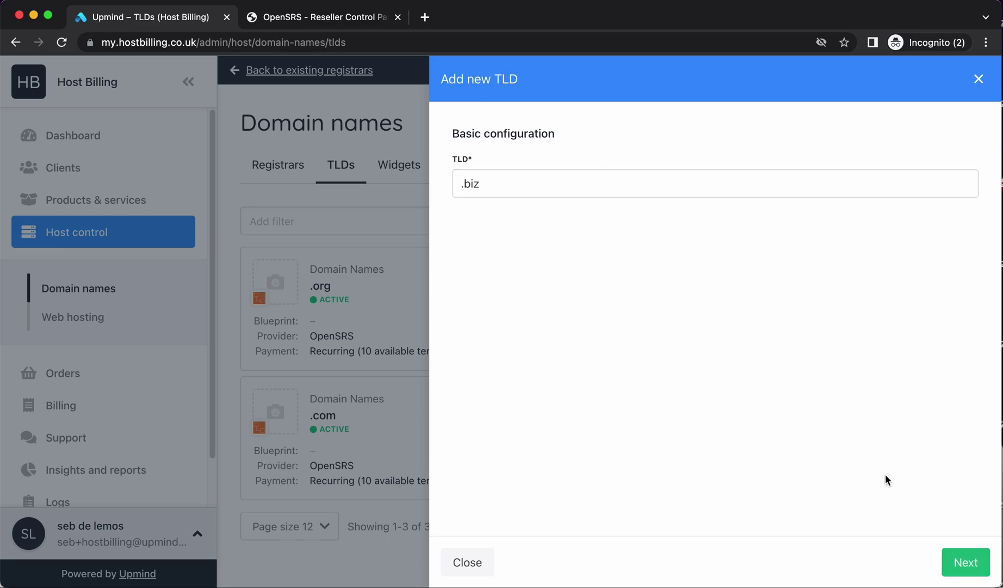
pyautogui.click(965, 562)
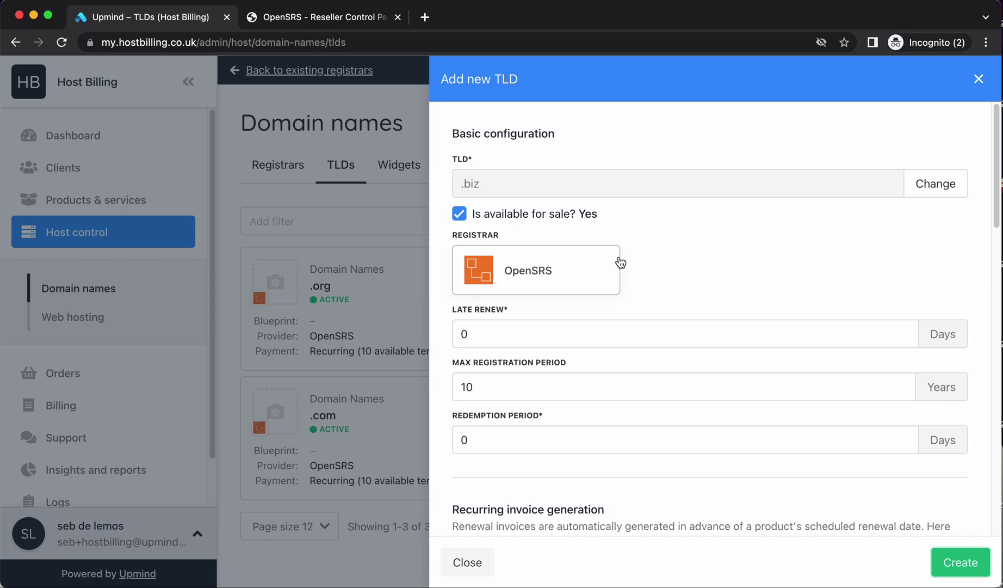
# Choose OpenSRS as the .biz registrar and set late renew to 20 days
pyautogui.click(538, 280)
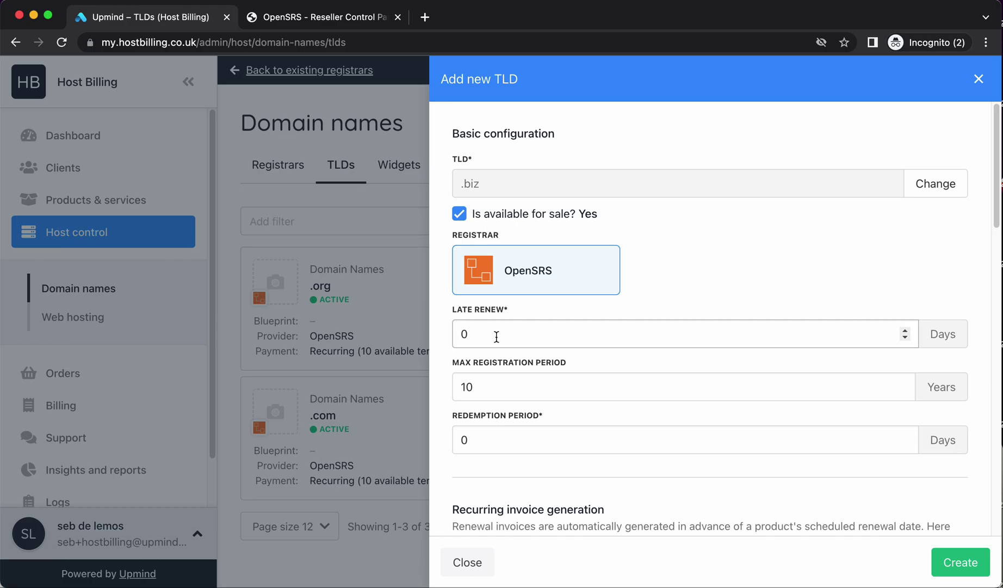
pyautogui.click(496, 336)
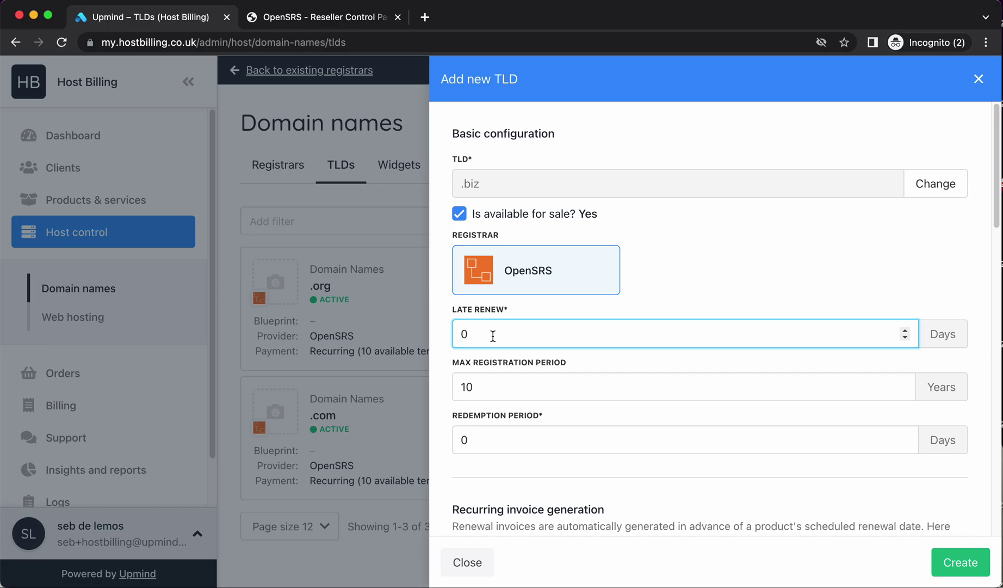
pyautogui.doubleClick(465, 335)
pyautogui.write('20')
pyautogui.doubleClick(485, 382)
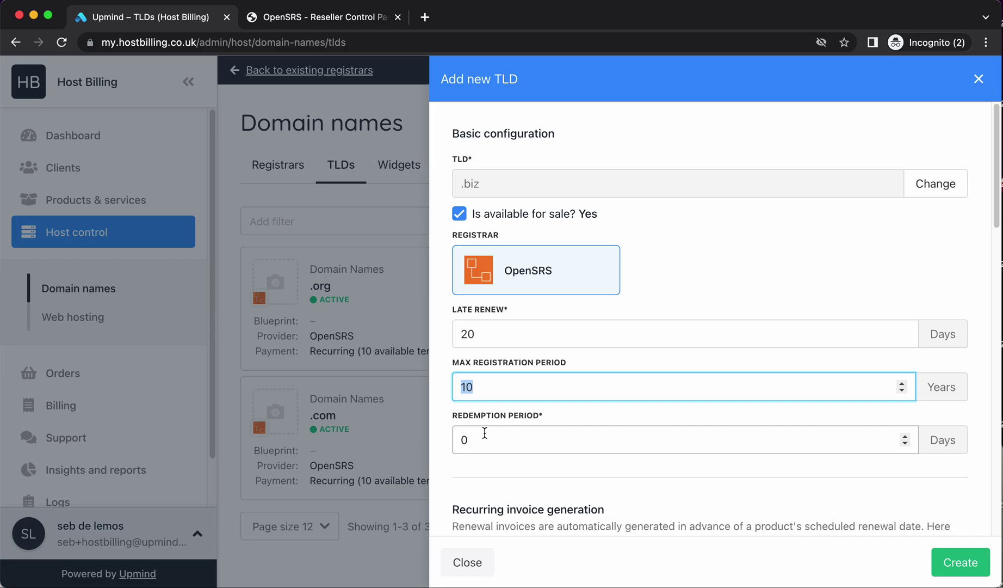
pyautogui.scroll(-5, 484, 433)
pyautogui.scroll(5, 485, 432)
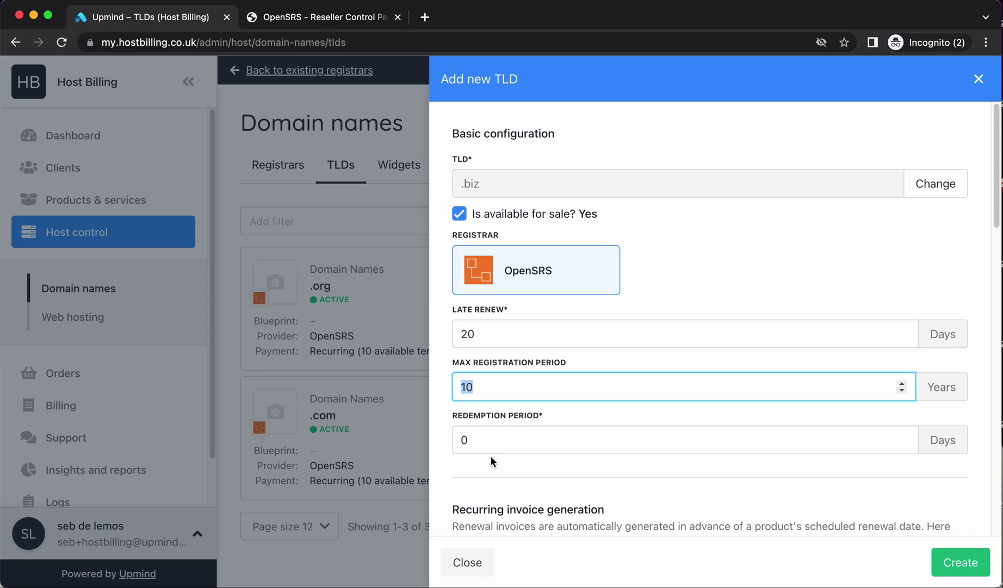
pyautogui.scroll(-6, 490, 456)
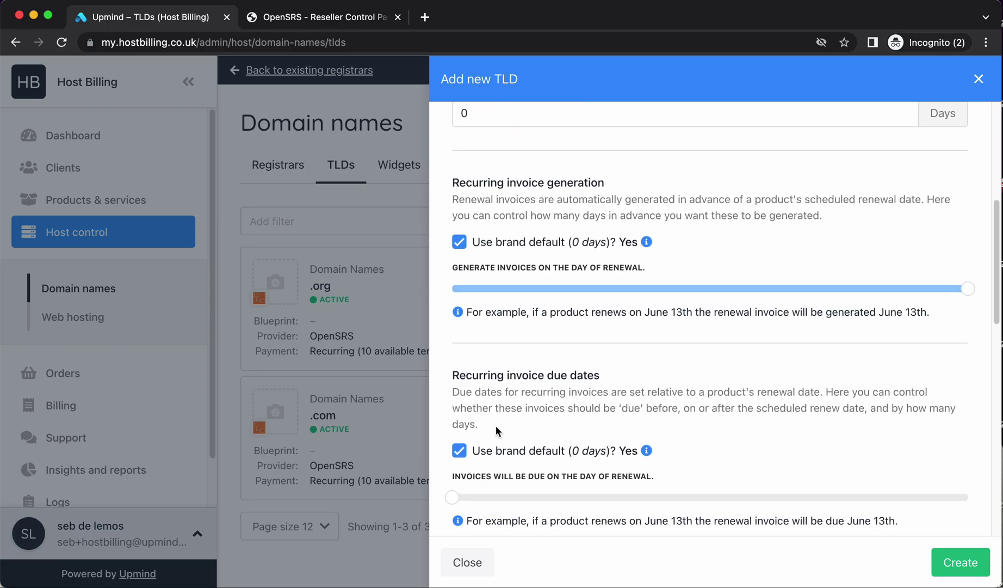
pyautogui.scroll(-5, 507, 375)
pyautogui.scroll(2, 545, 318)
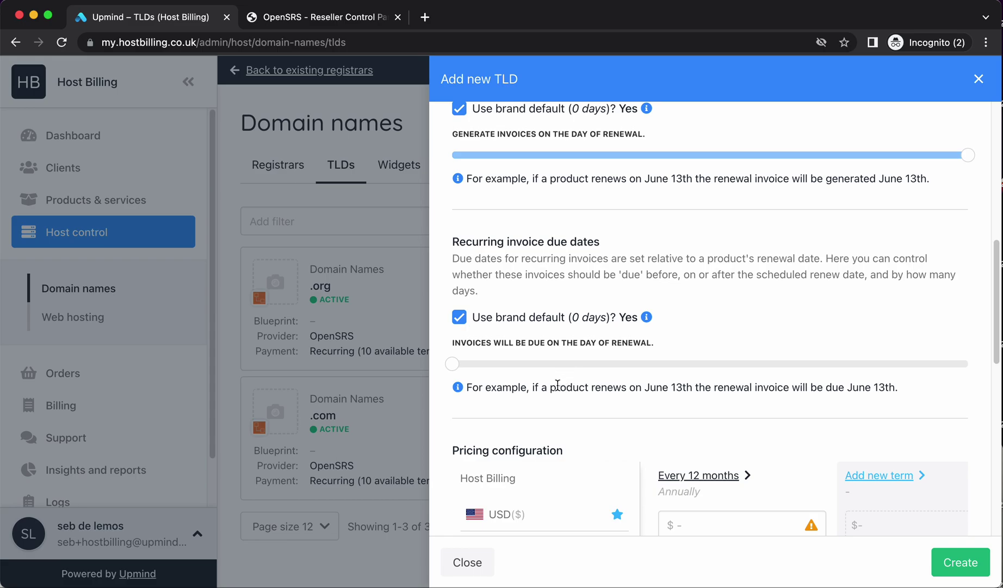
pyautogui.scroll(-5, 561, 386)
pyautogui.scroll(1, 503, 285)
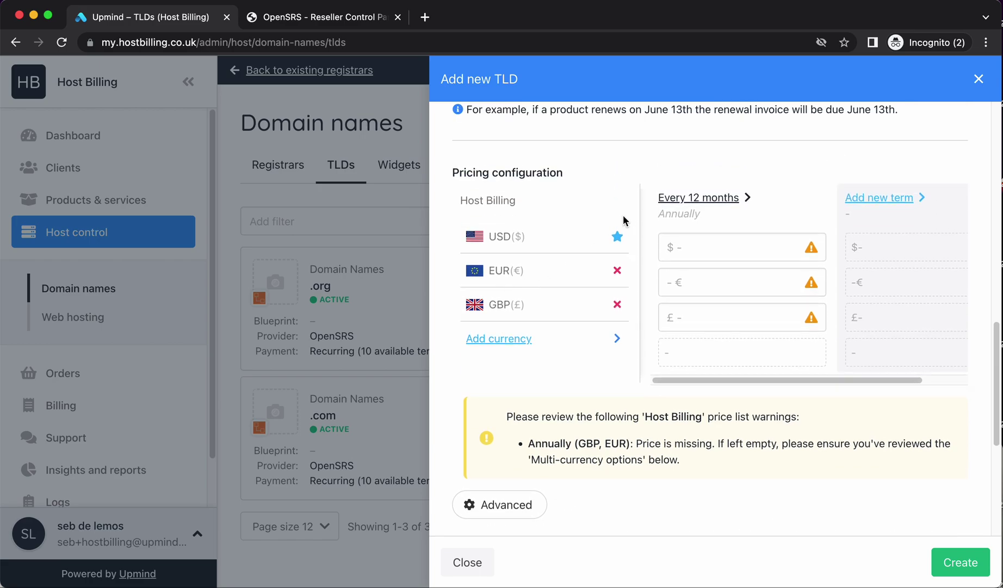
pyautogui.scroll(-3, 519, 395)
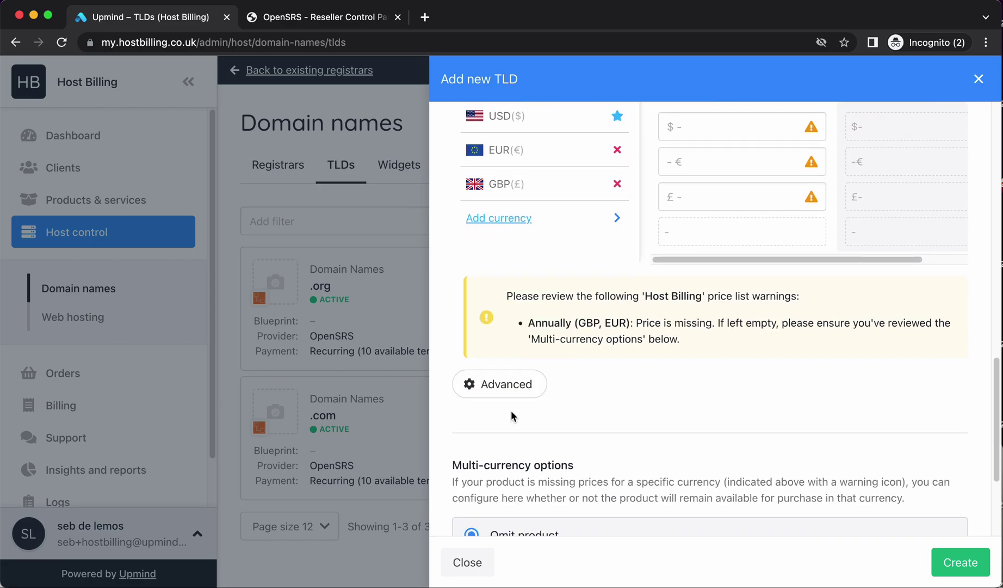
# Auto-populate all .biz terms from a 20 USD / 18 EUR annual price, overwriting existing prices
pyautogui.click(513, 388)
pyautogui.click(519, 418)
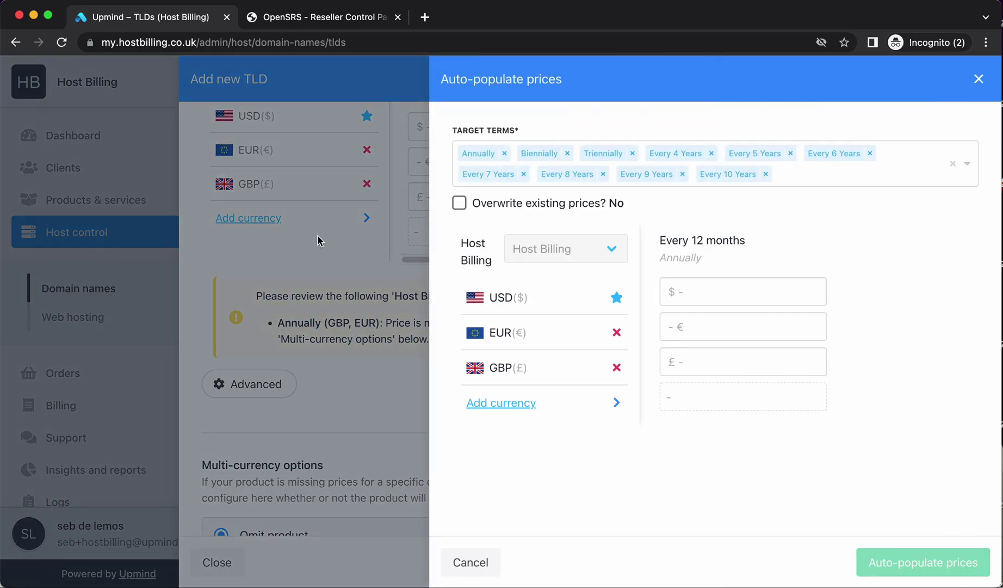
pyautogui.click(707, 292)
pyautogui.write('20')
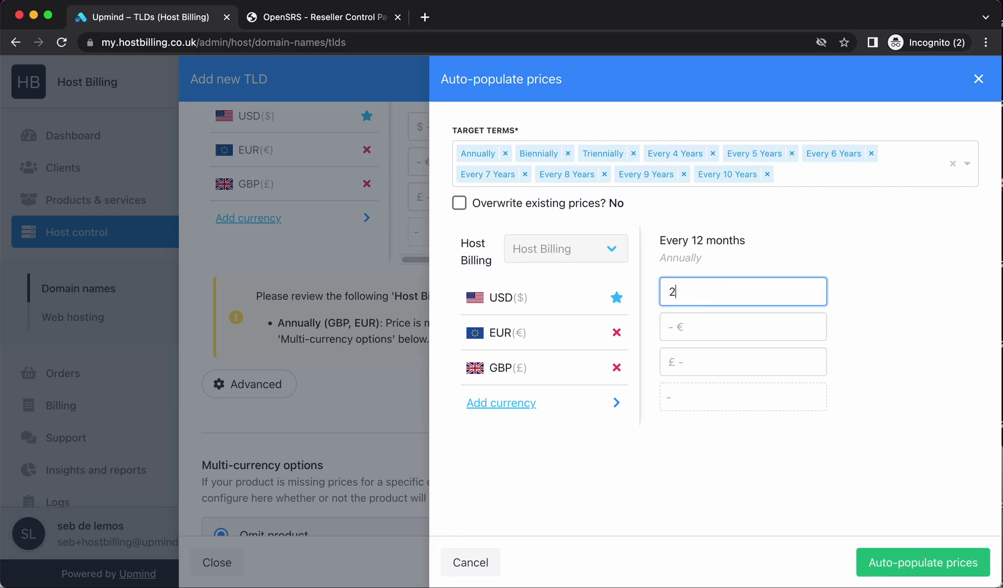
pyautogui.click(508, 204)
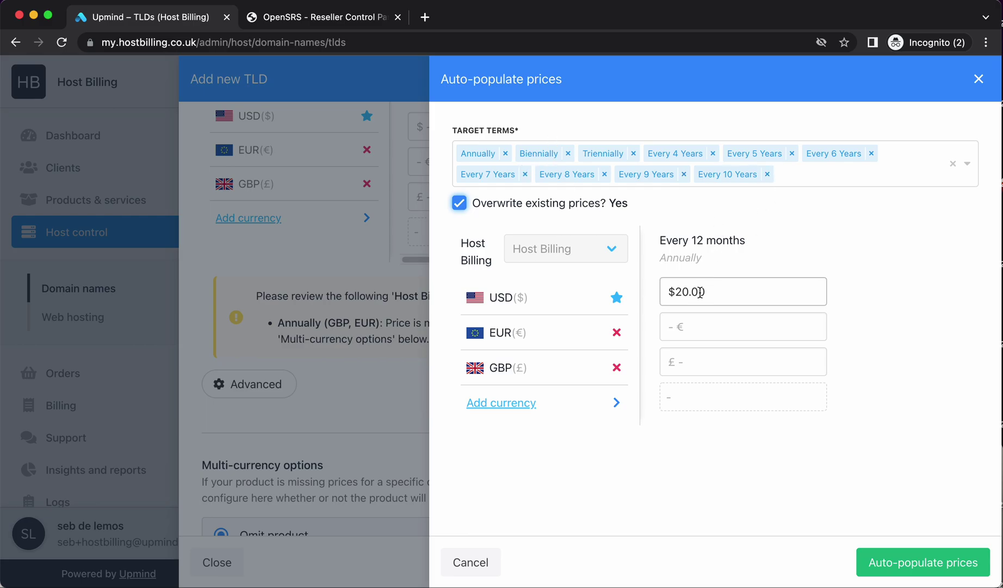
pyautogui.click(689, 320)
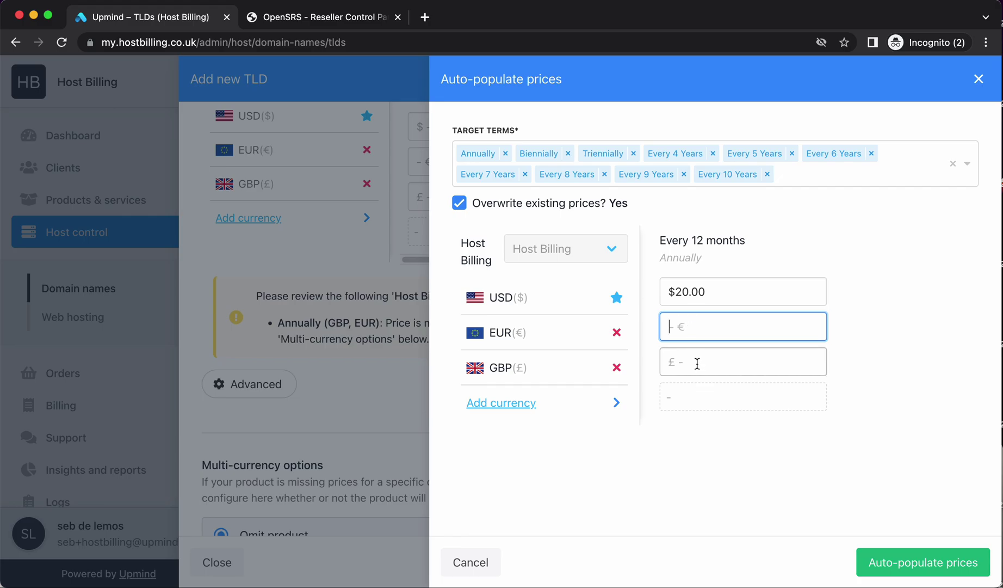
pyautogui.write('18.00€')
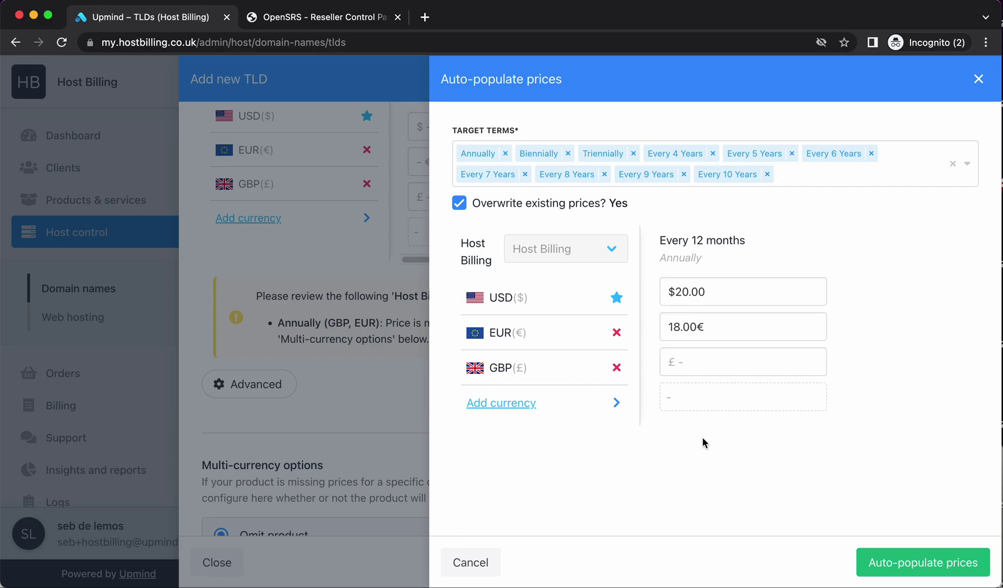
pyautogui.click(923, 563)
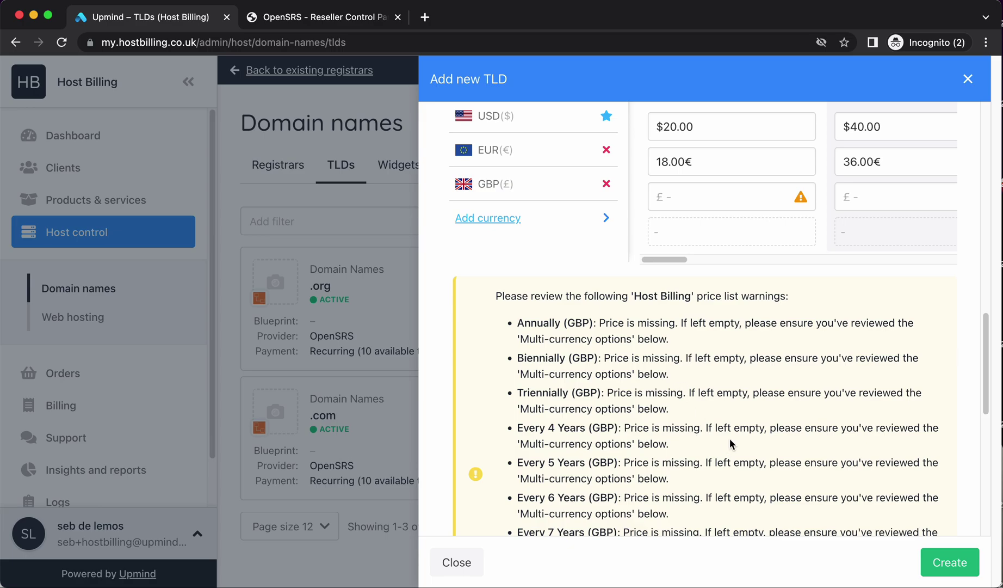
# Review the .biz pricing table and create the TLD
pyautogui.scroll(4, 729, 440)
pyautogui.moveTo(683, 469)
pyautogui.mouseDown()
pyautogui.moveTo(949, 467)
pyautogui.moveTo(677, 473)
pyautogui.mouseUp()
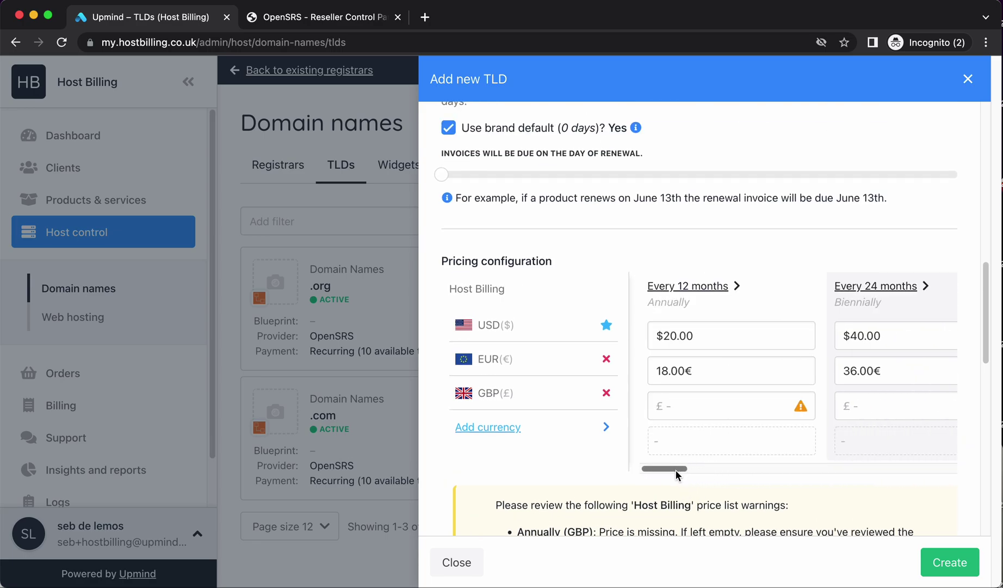
pyautogui.scroll(-12, 714, 535)
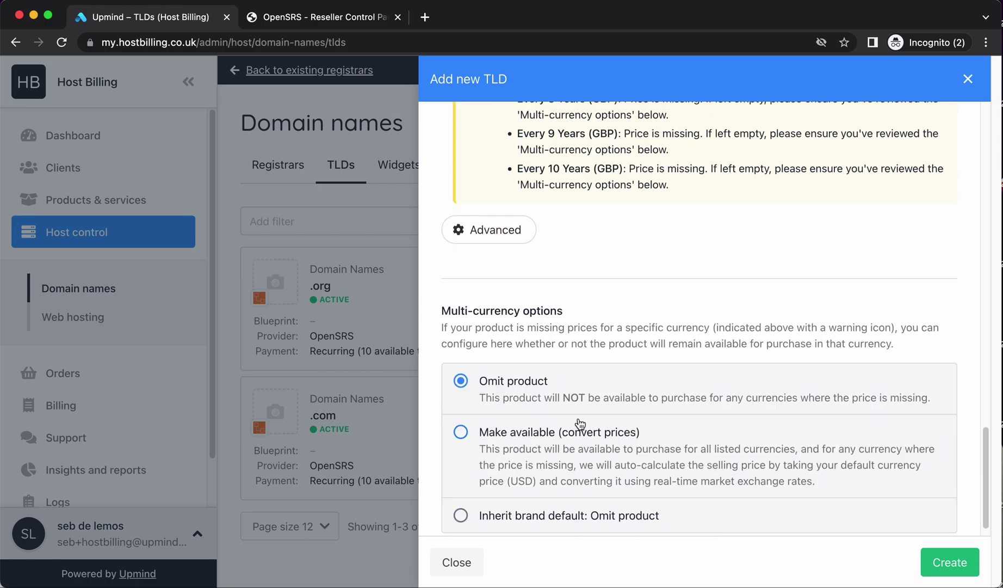
pyautogui.click(946, 562)
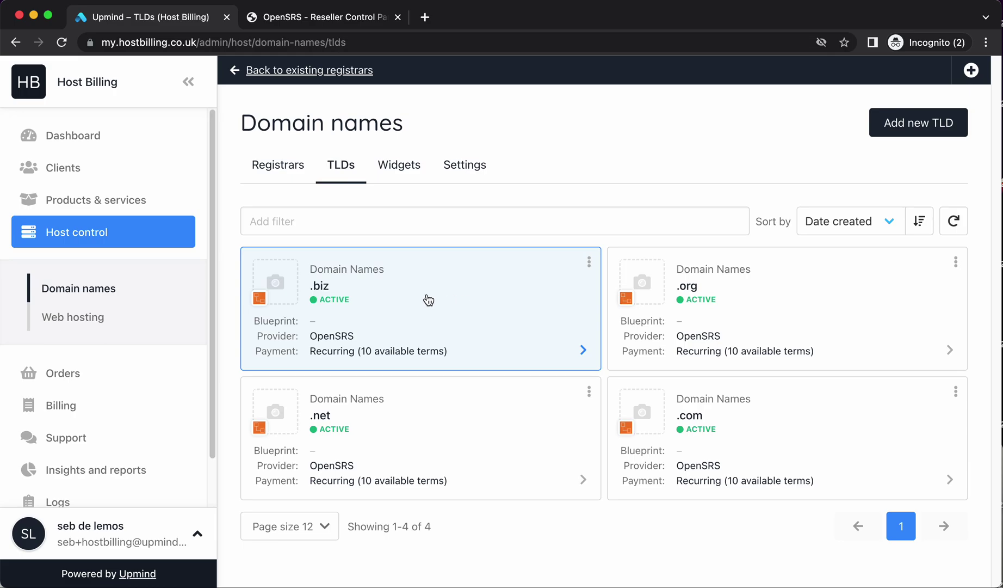
# Open the test client, impersonate them, and start a new order
pyautogui.click(276, 164)
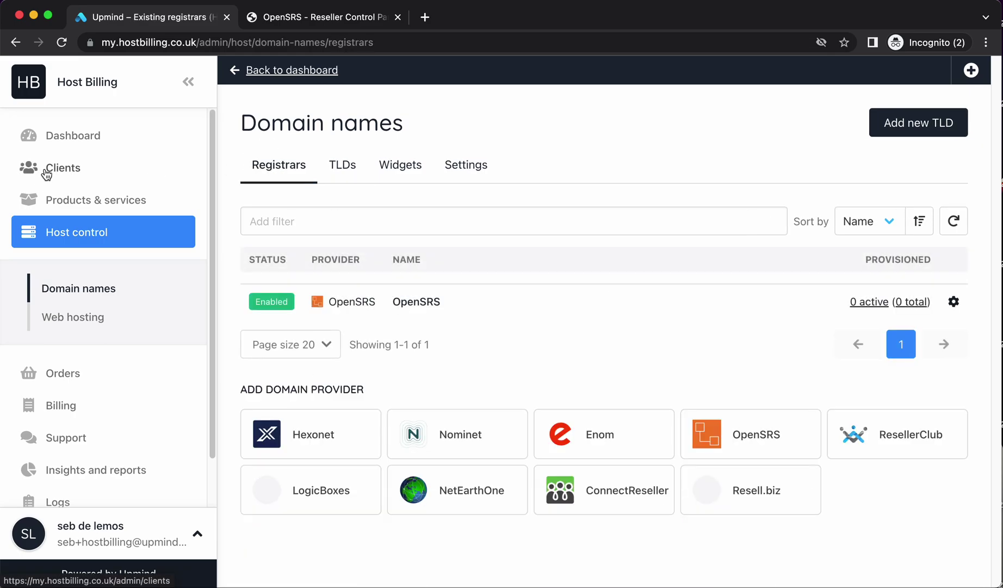
pyautogui.click(46, 173)
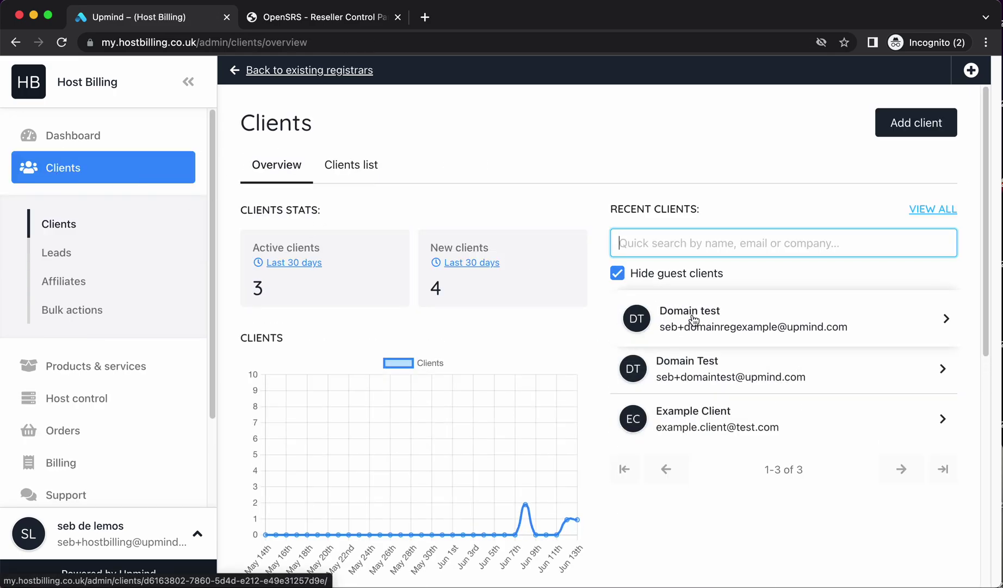
pyautogui.click(693, 319)
pyautogui.click(317, 375)
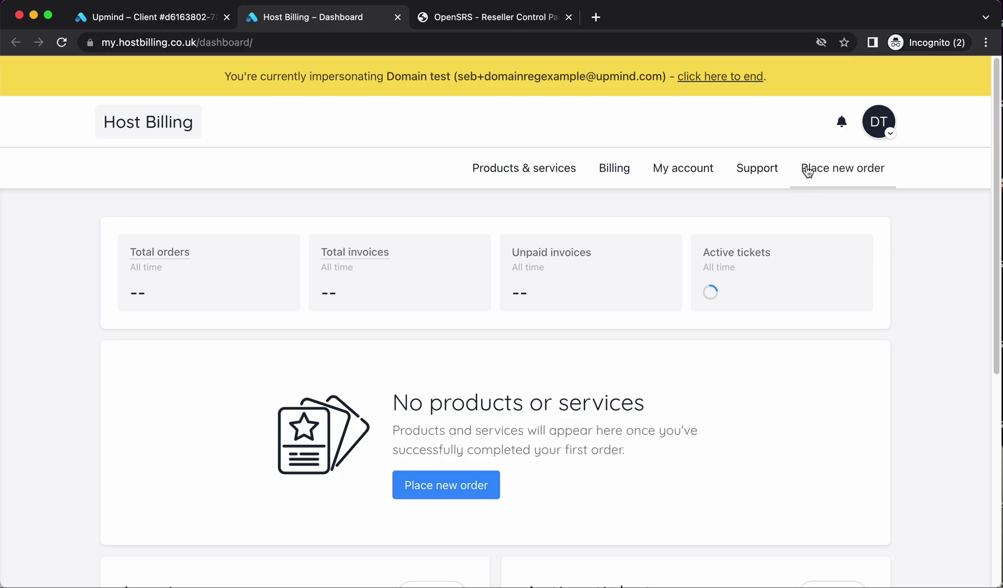
pyautogui.click(808, 171)
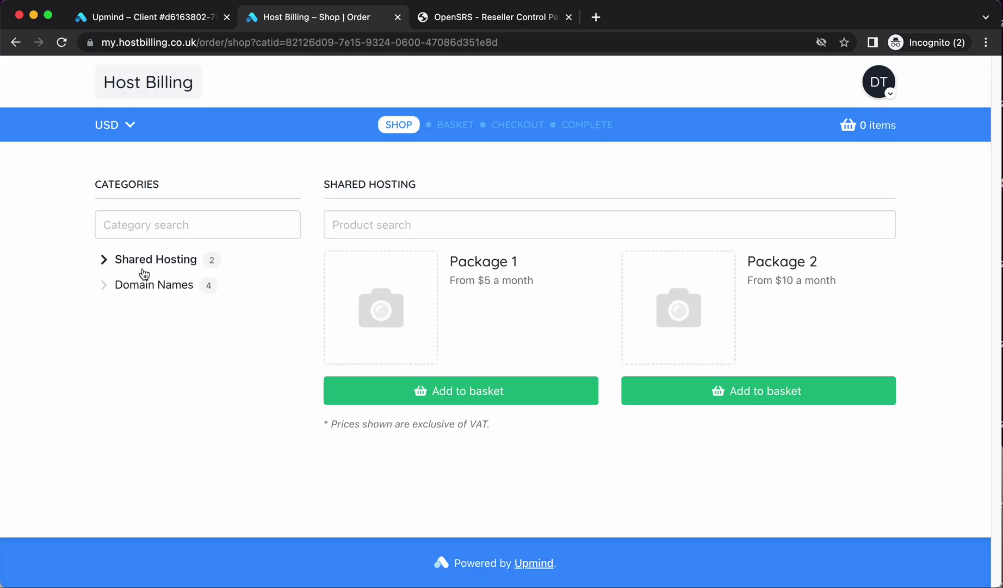
# Search Domain Names for registermytest and choose to register the .biz version
pyautogui.click(146, 284)
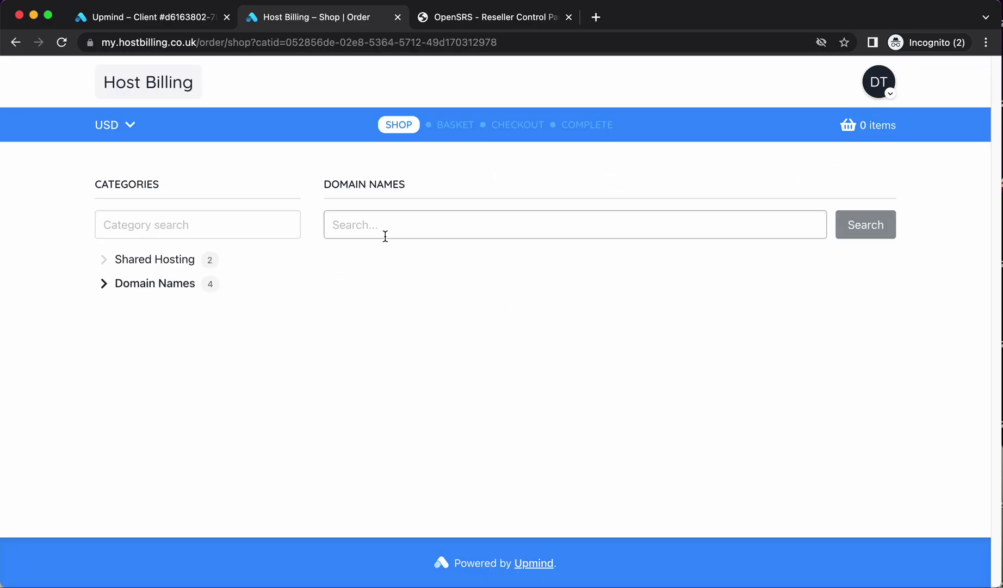
pyautogui.click(430, 234)
pyautogui.write('registermytest')
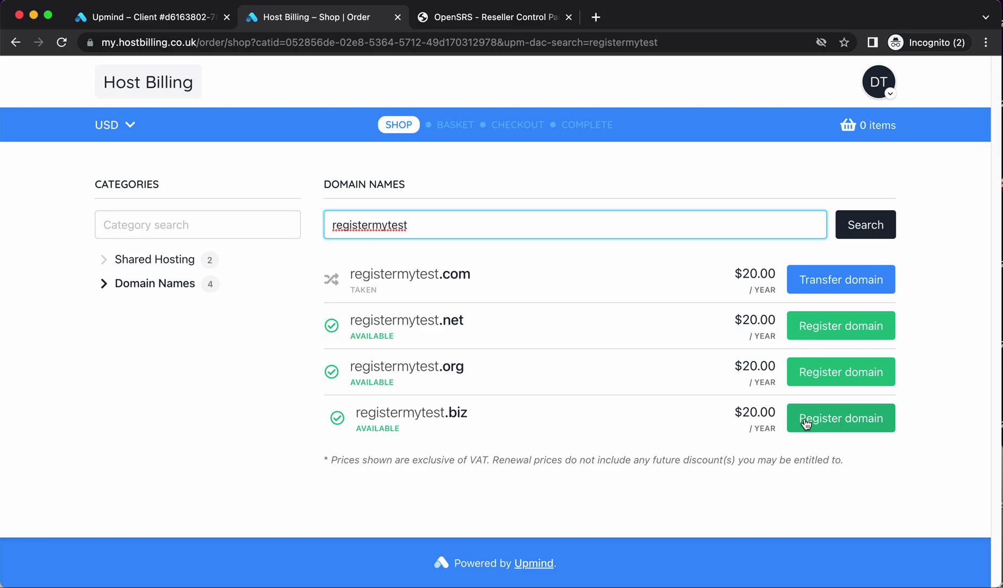
pyautogui.click(805, 424)
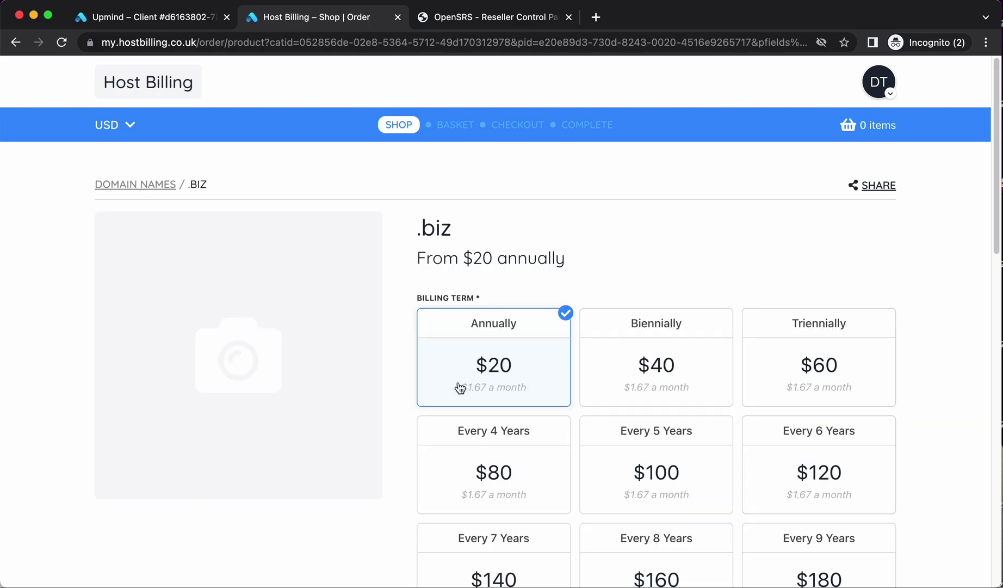
# Enter the registrant's phone number, correcting its trailing digits
pyautogui.scroll(-12, 460, 390)
pyautogui.scroll(3, 452, 312)
pyautogui.scroll(-3, 452, 312)
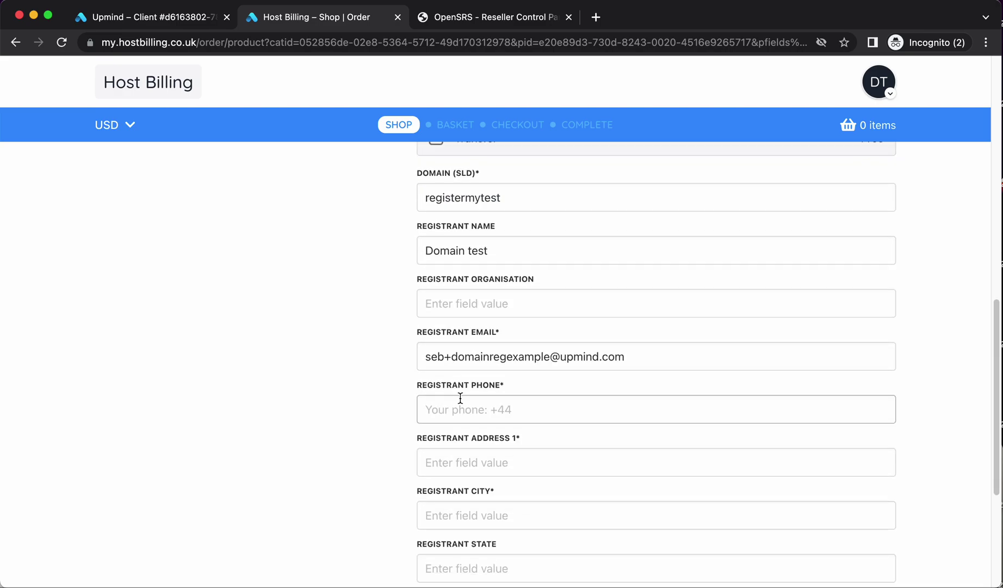
pyautogui.scroll(-2, 431, 336)
pyautogui.click(452, 331)
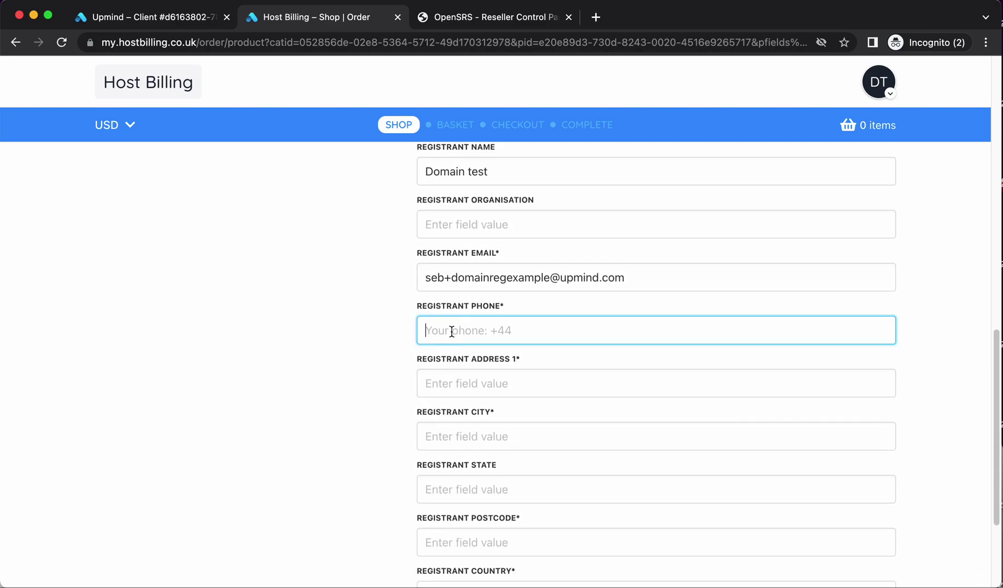
pyautogui.write('+447')
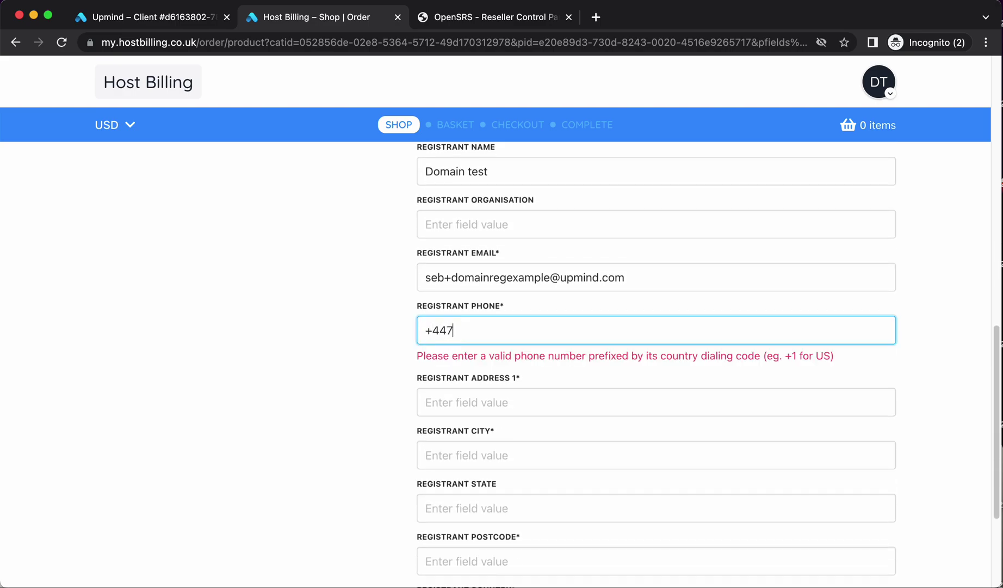
pyautogui.write('11111111111')
pyautogui.click(488, 402)
pyautogui.hotkey('shift', 'Tab')
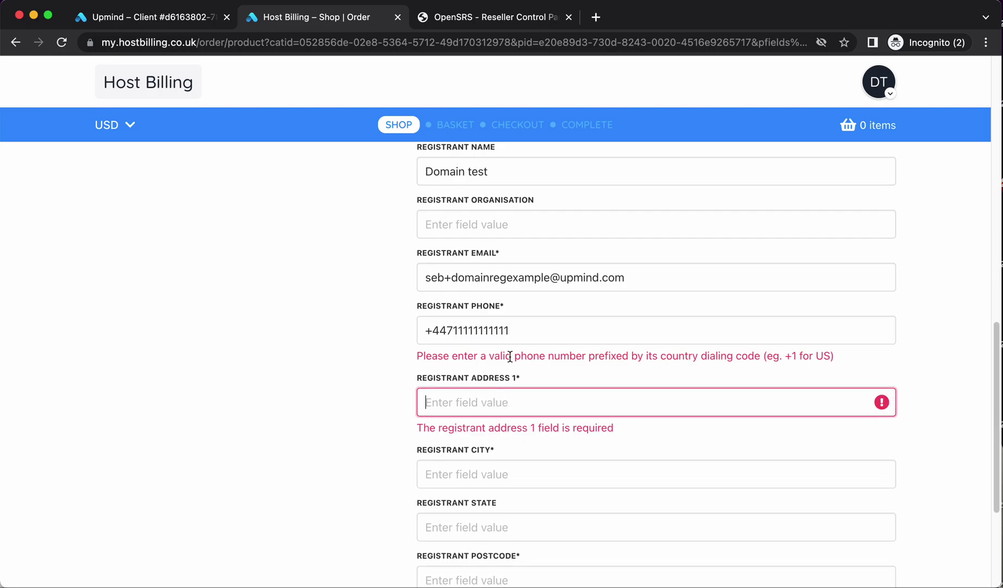
pyautogui.moveTo(508, 331); pyautogui.dragTo(467, 329)
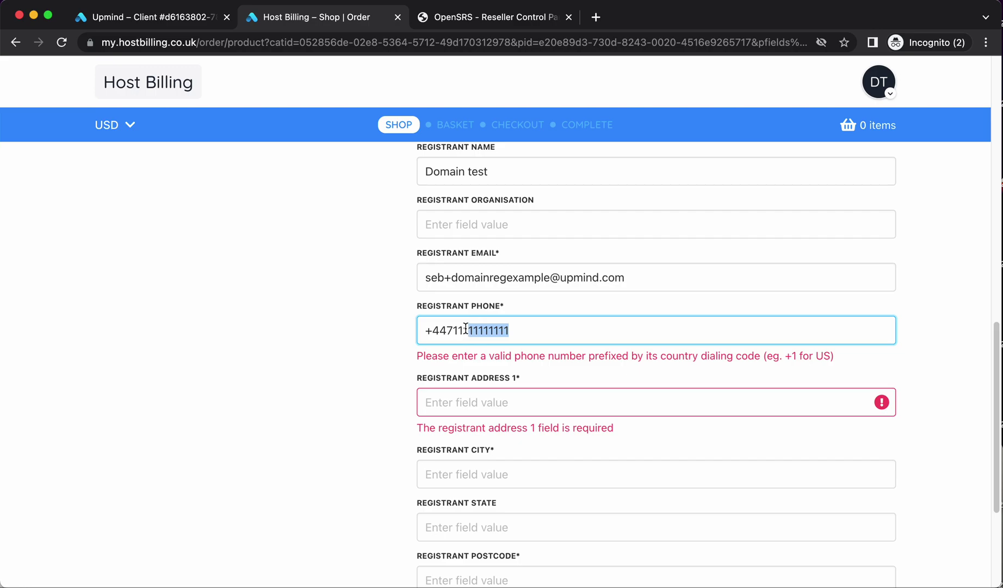
pyautogui.write('777666')
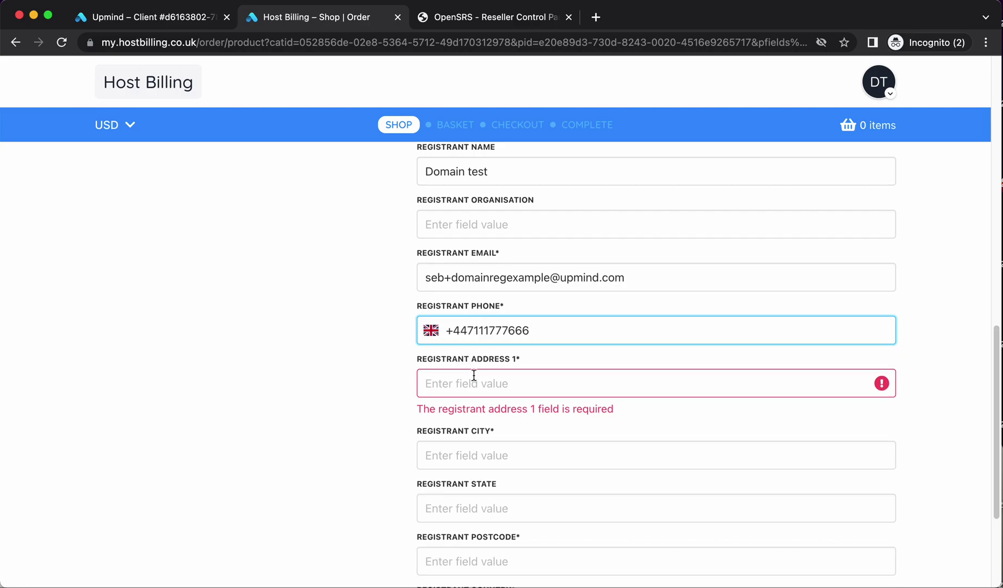
# Fill in the registrant's street address, city, state and postcode
pyautogui.click(474, 376)
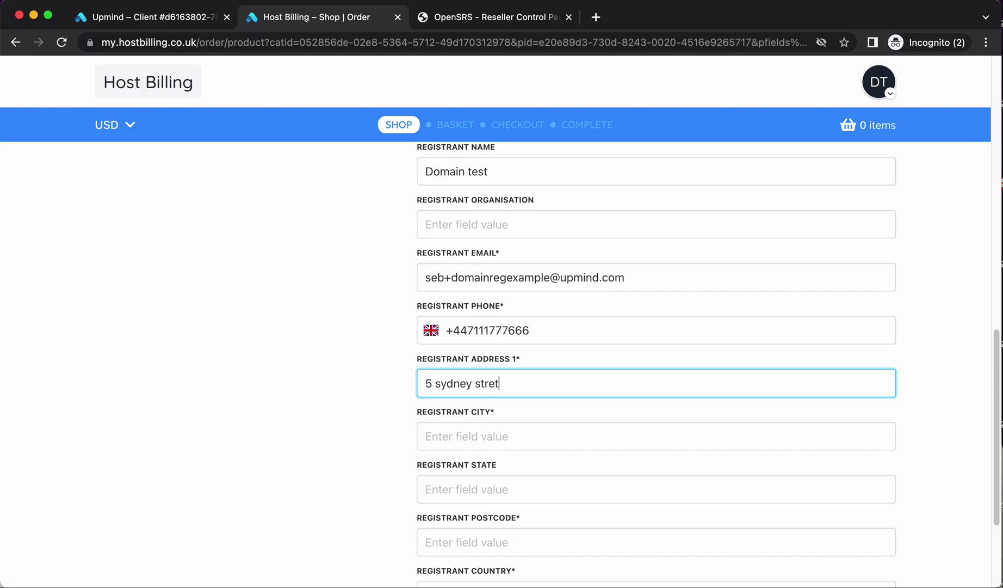
pyautogui.press('Tab')
pyautogui.write('london')
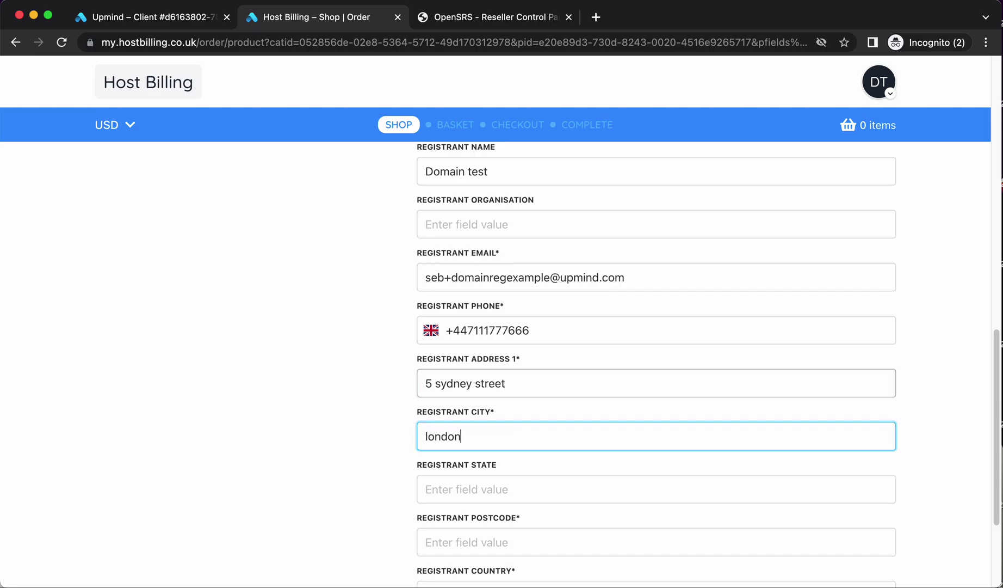
pyautogui.press('Tab')
pyautogui.write('london')
pyautogui.press('Tab')
pyautogui.write('sw3')
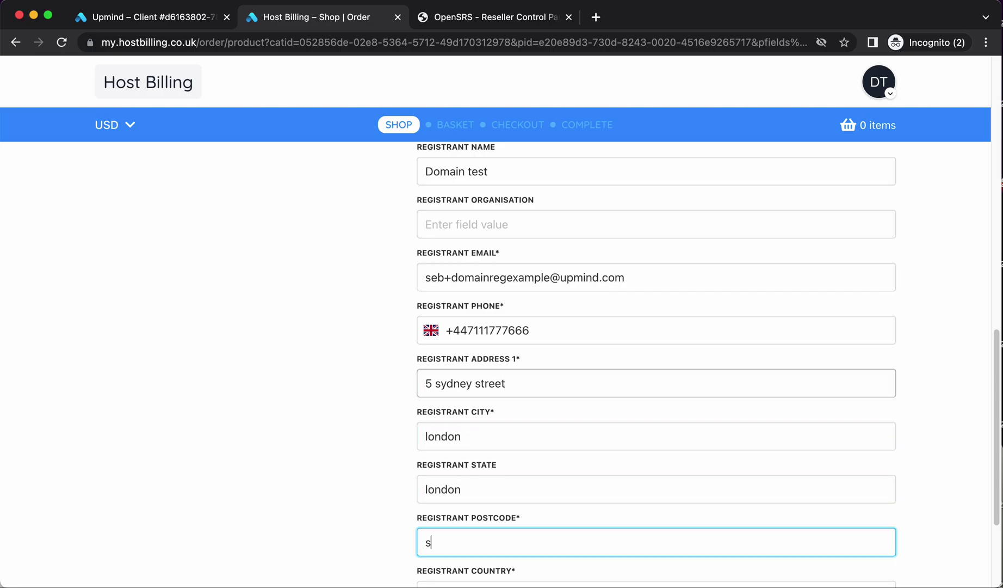
# Set the registrant country to United Kingdom and add registermytest.biz to the basket
pyautogui.scroll(-3, 470, 468)
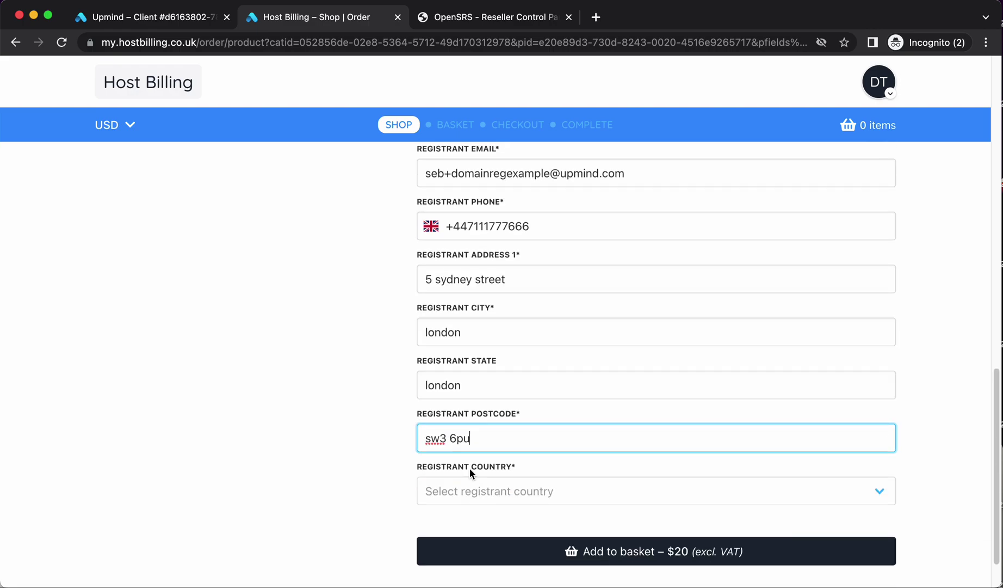
pyautogui.click(452, 479)
pyautogui.scroll(-20, 508, 536)
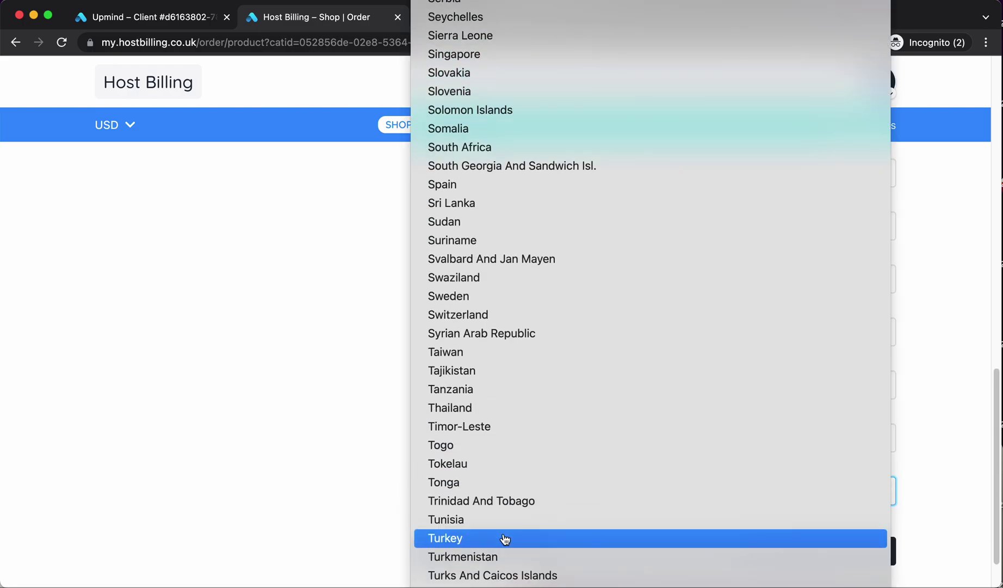
pyautogui.click(490, 401)
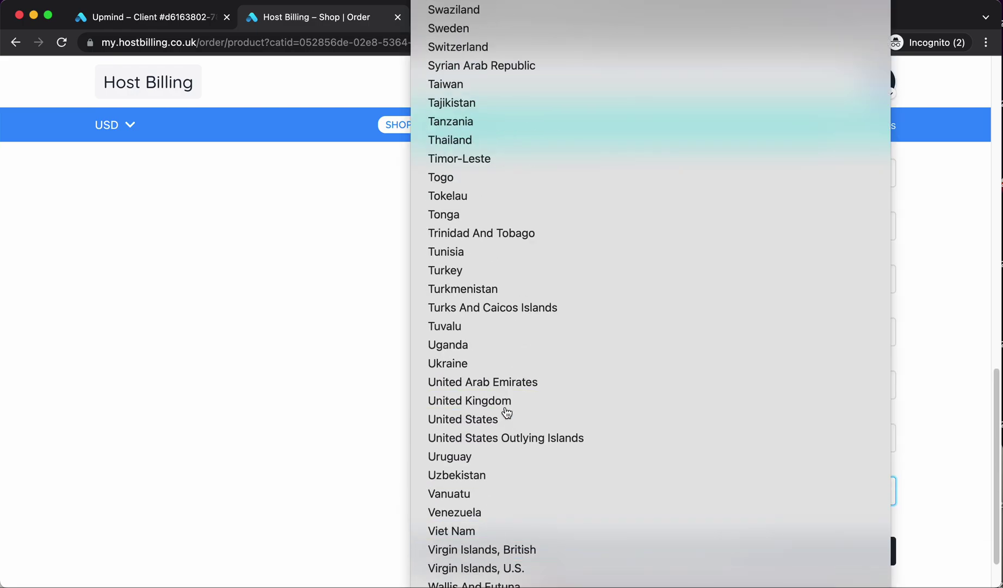
pyautogui.click(780, 549)
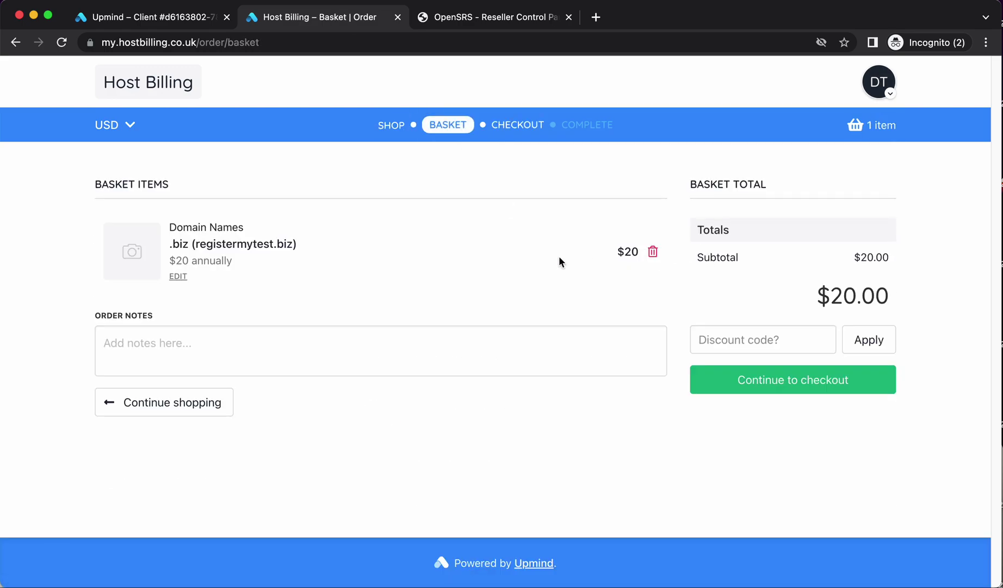
# Check out the $20.00 registermytest.biz order with Pay later, leaving it placed but unpaid
pyautogui.click(777, 387)
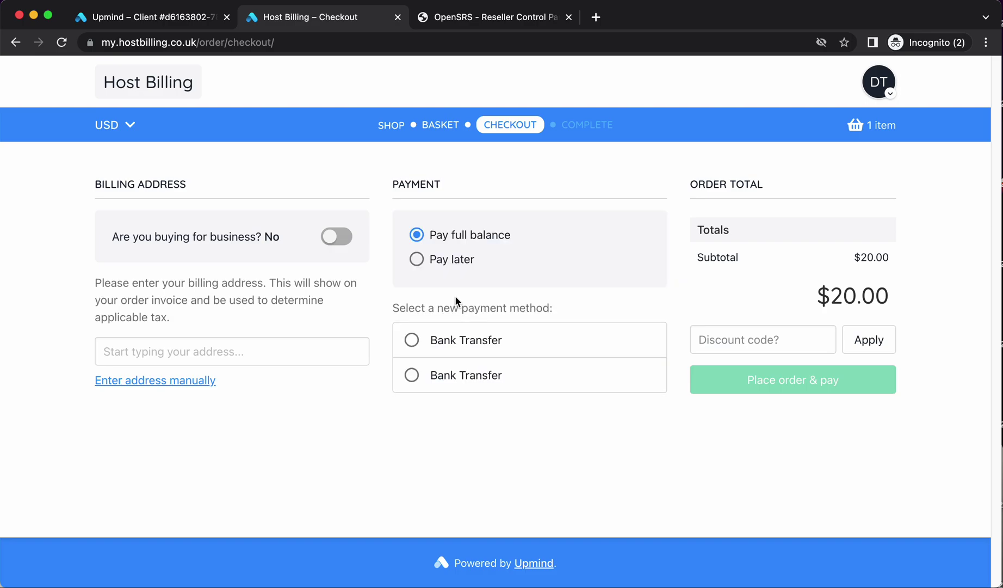
pyautogui.click(456, 260)
pyautogui.click(806, 387)
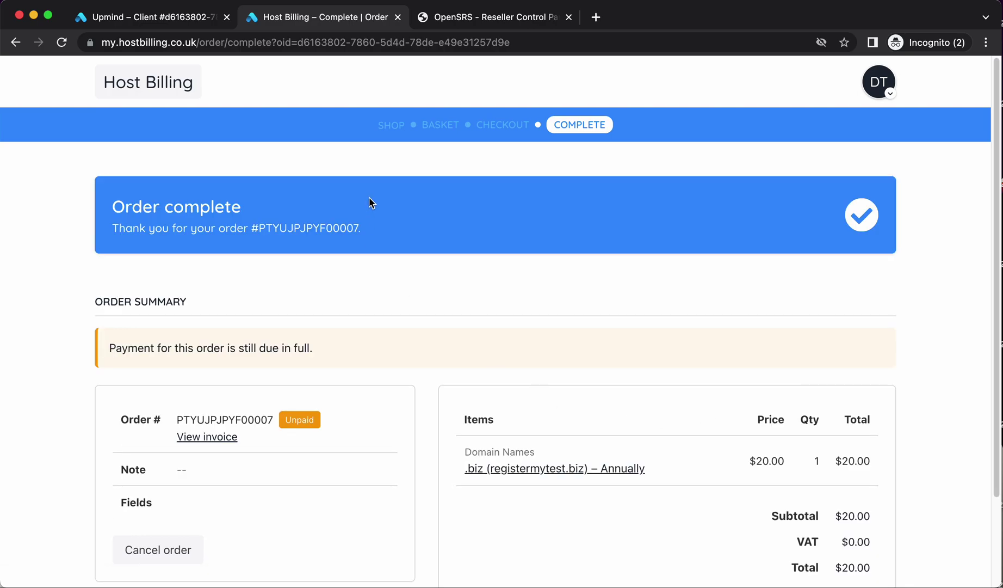
# In the admin Orders list, open the new .biz order and clear its FraudMind block
pyautogui.click(174, 22)
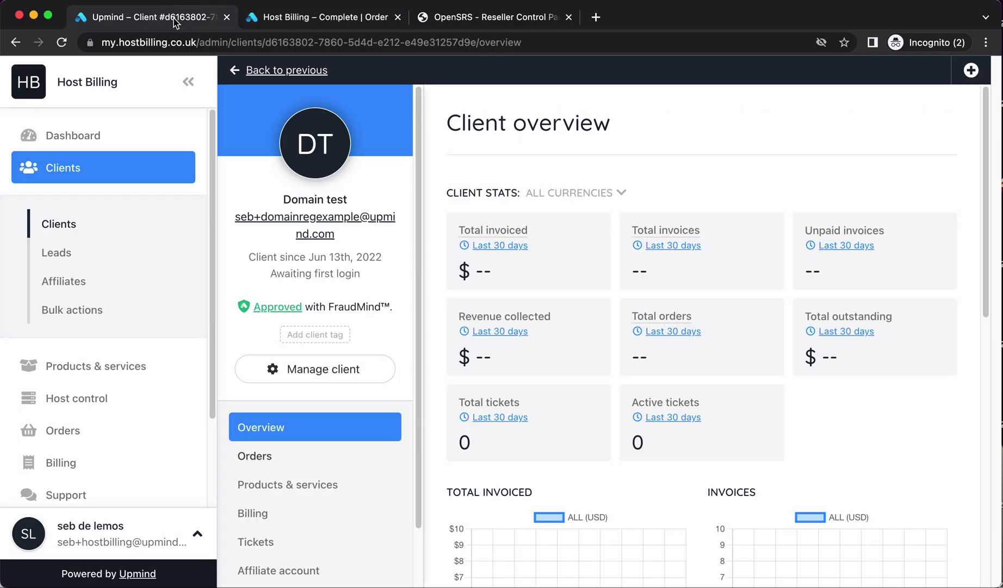
pyautogui.click(87, 421)
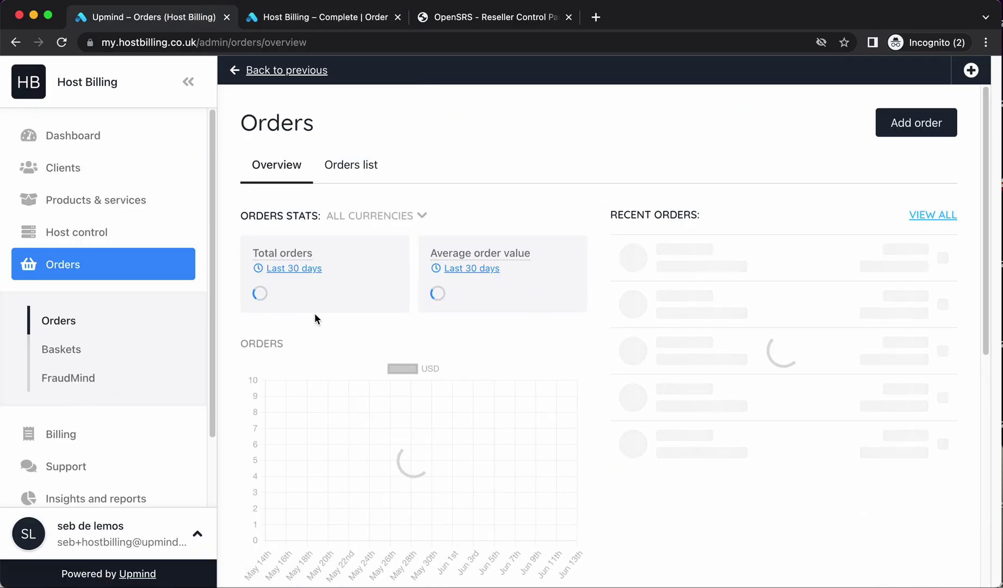
pyautogui.click(762, 268)
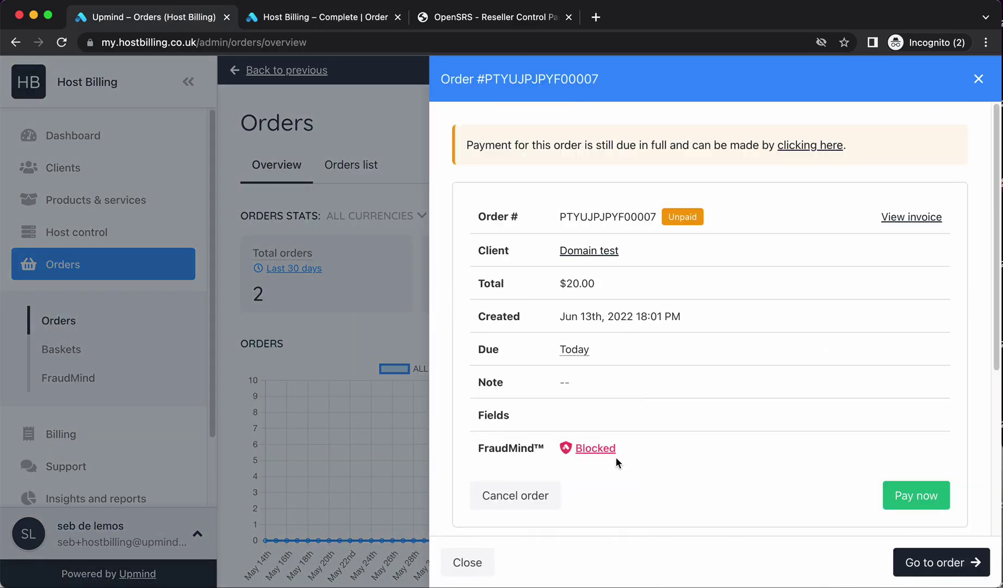
pyautogui.click(592, 449)
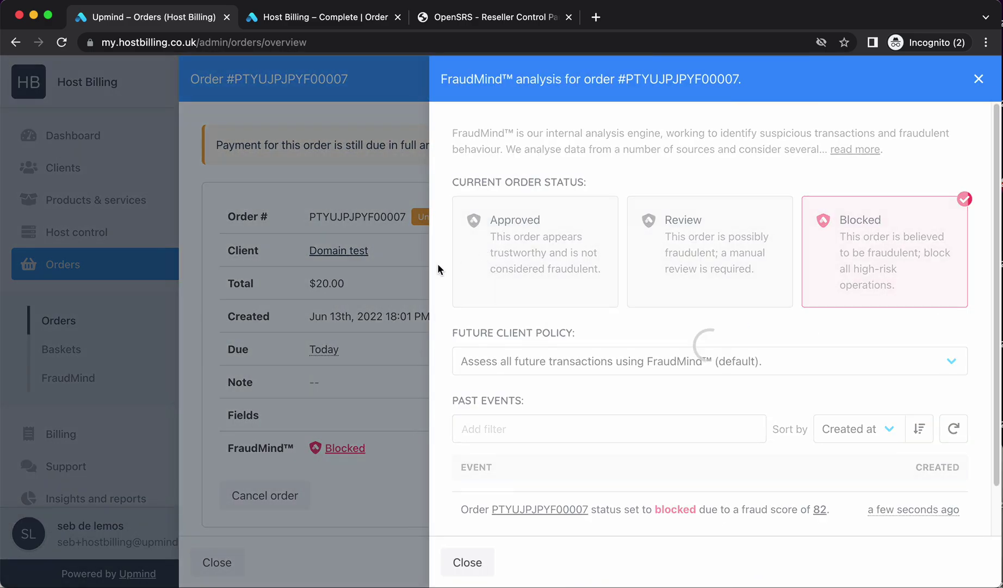
pyautogui.click(429, 278)
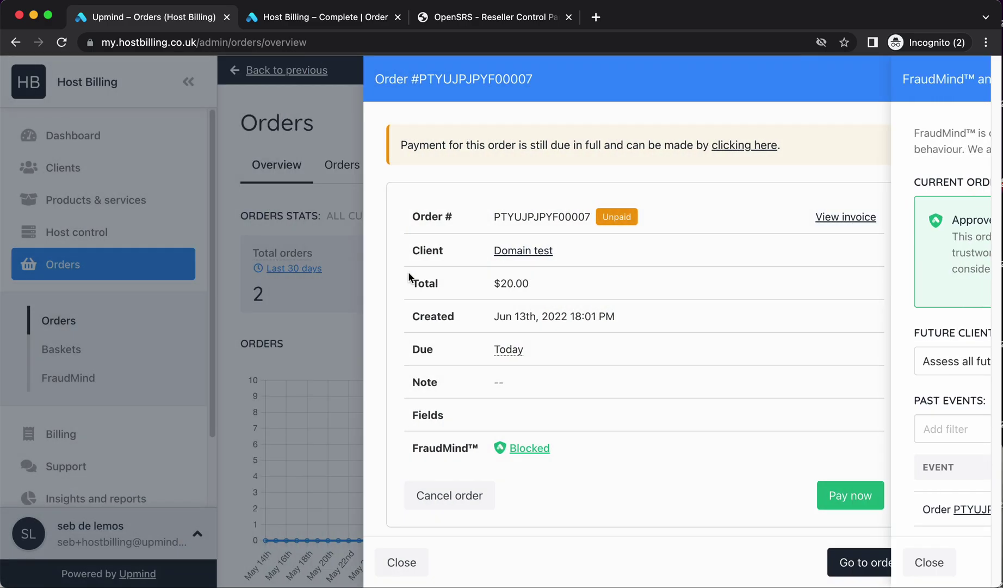
# Open the client's order, the registermytest.biz product, and its Invoices tab
pyautogui.click(582, 250)
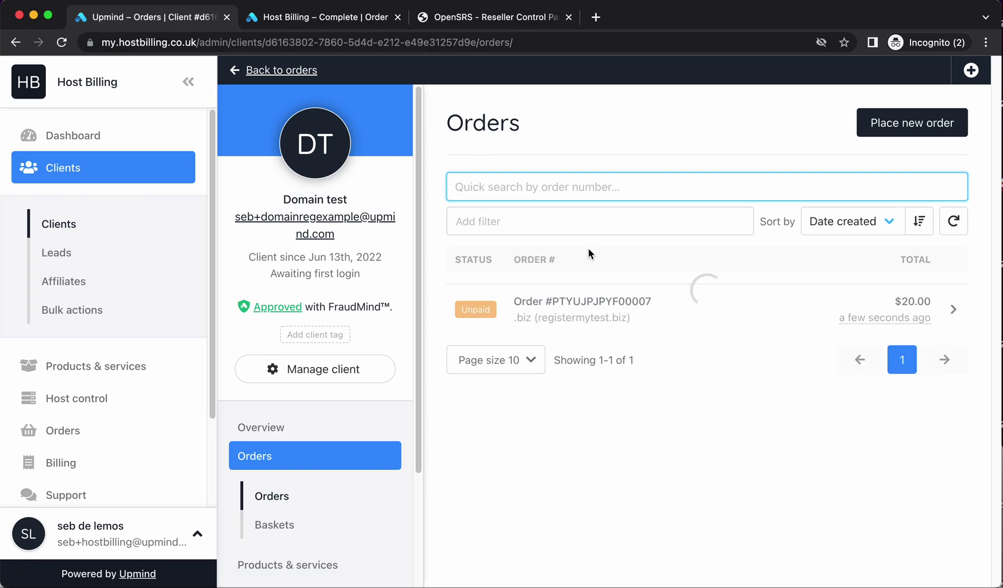
pyautogui.click(636, 318)
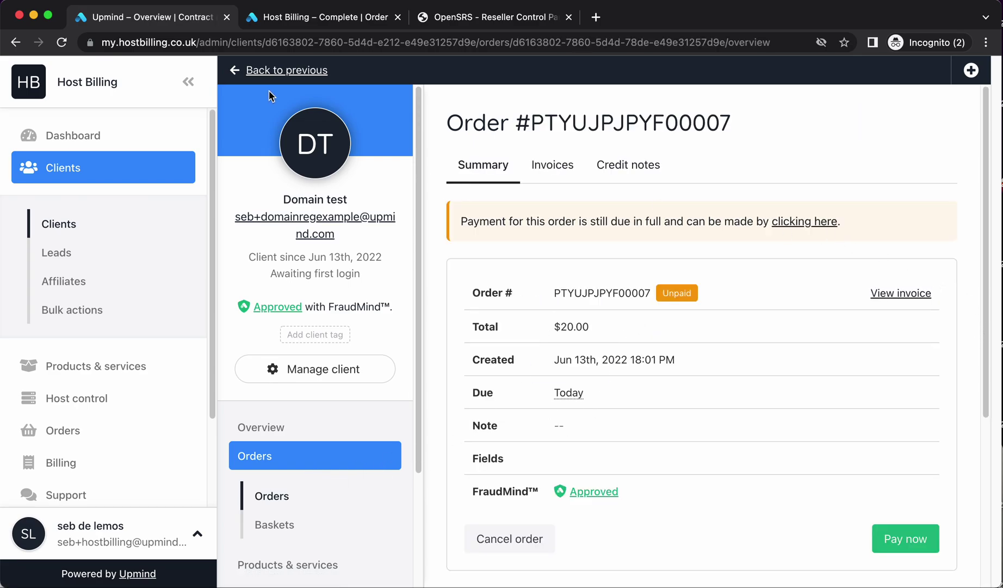
pyautogui.click(188, 82)
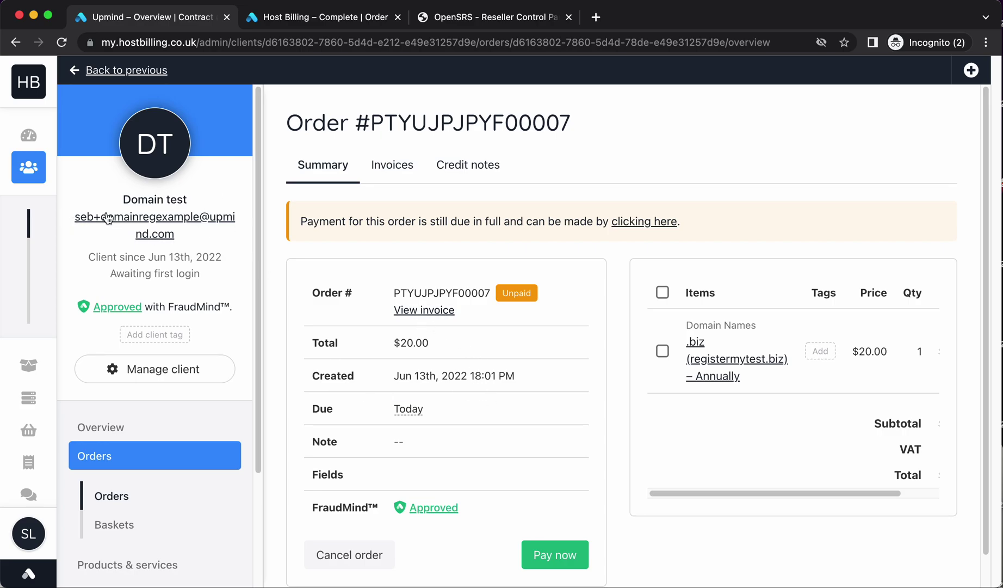
pyautogui.scroll(-1, 439, 444)
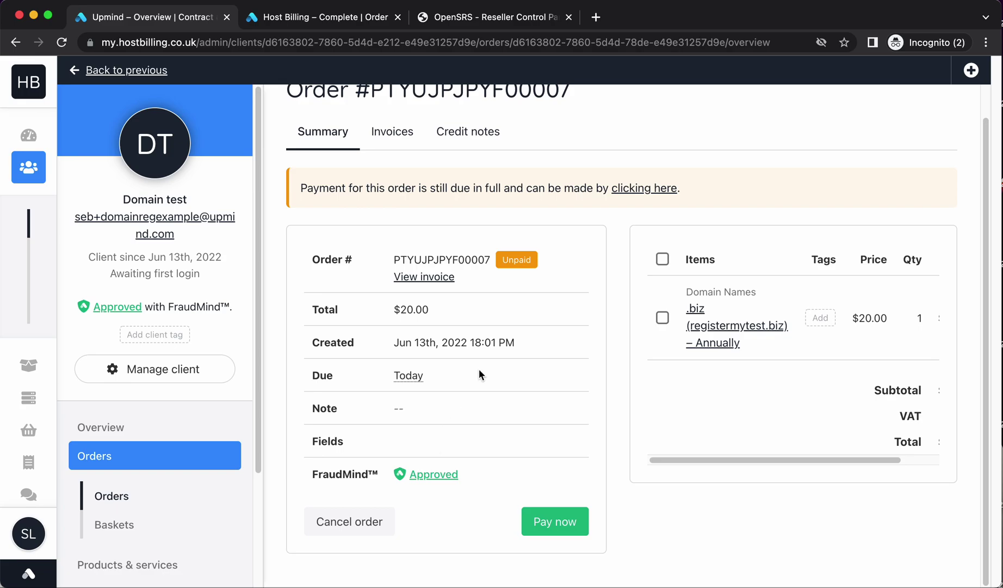
pyautogui.click(759, 322)
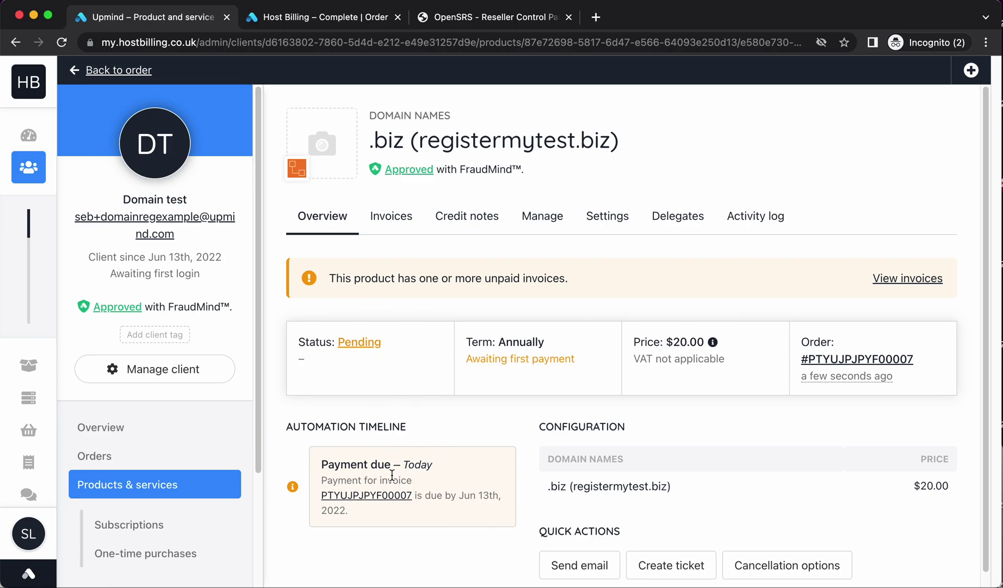
pyautogui.click(403, 227)
# Record a $20.00 manual Bank Transfer payment on invoice PTYUJPJPYF00007, leaving $0.00 due
pyautogui.click(661, 396)
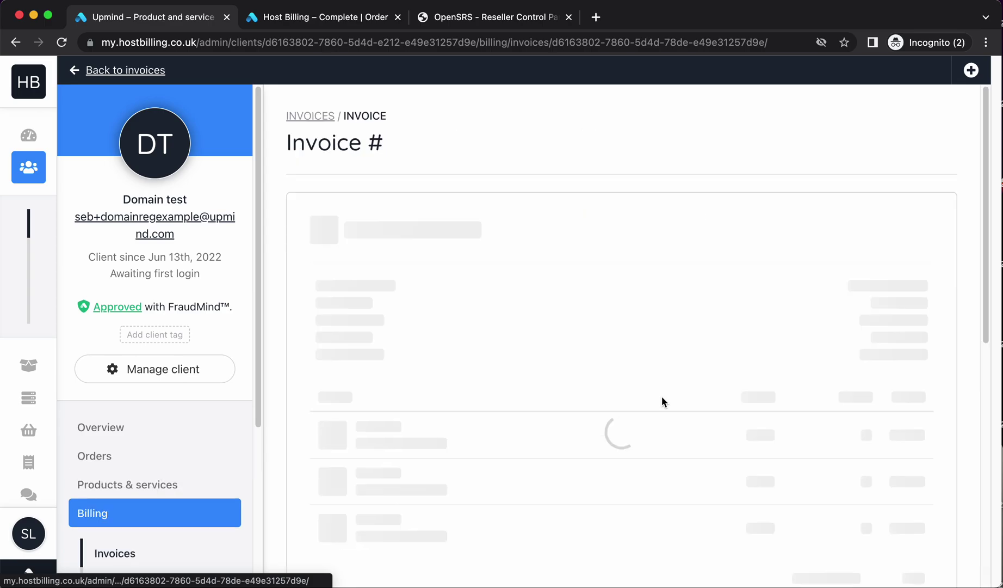
pyautogui.click(907, 258)
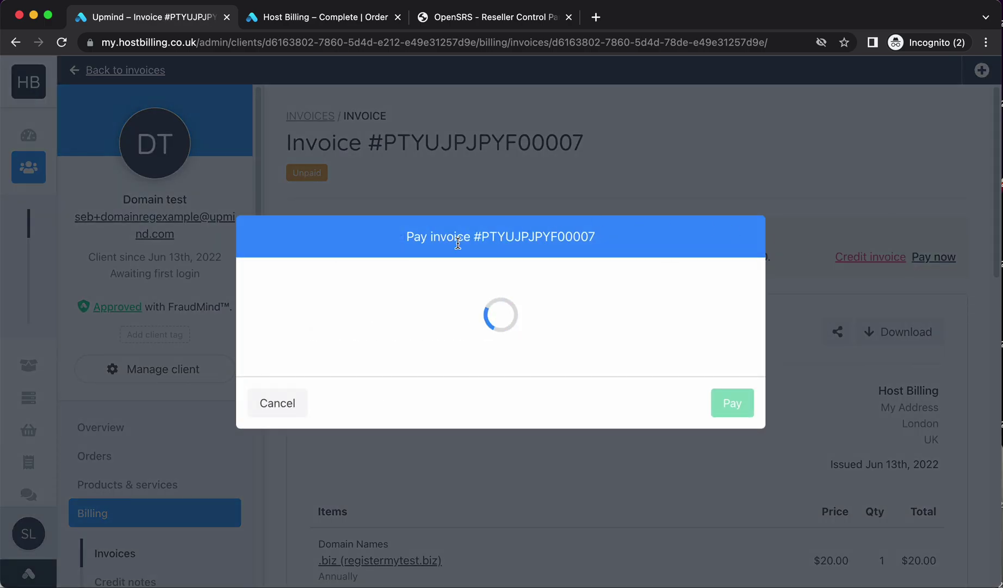
pyautogui.click(360, 282)
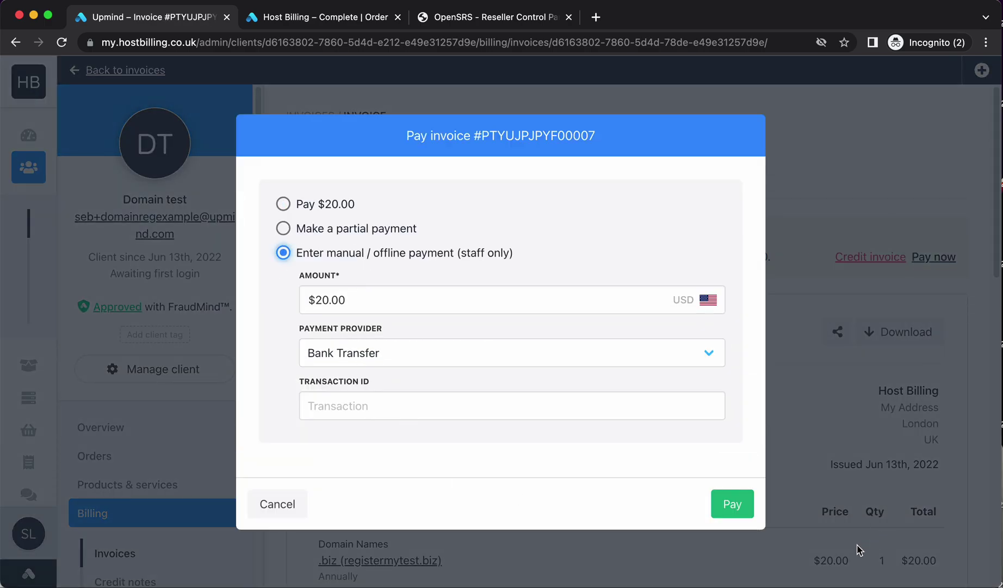
pyautogui.click(740, 510)
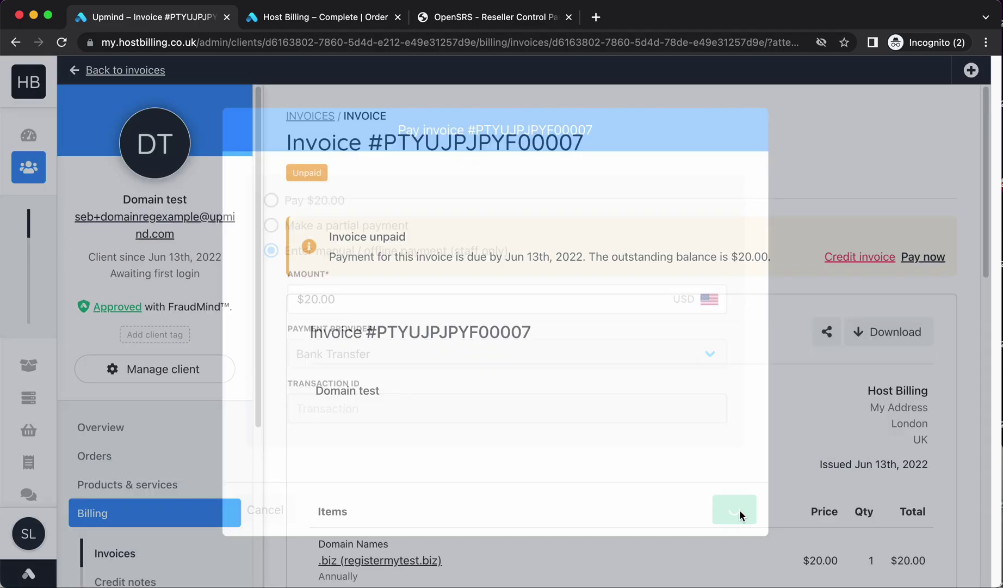
pyautogui.scroll(-5, 515, 476)
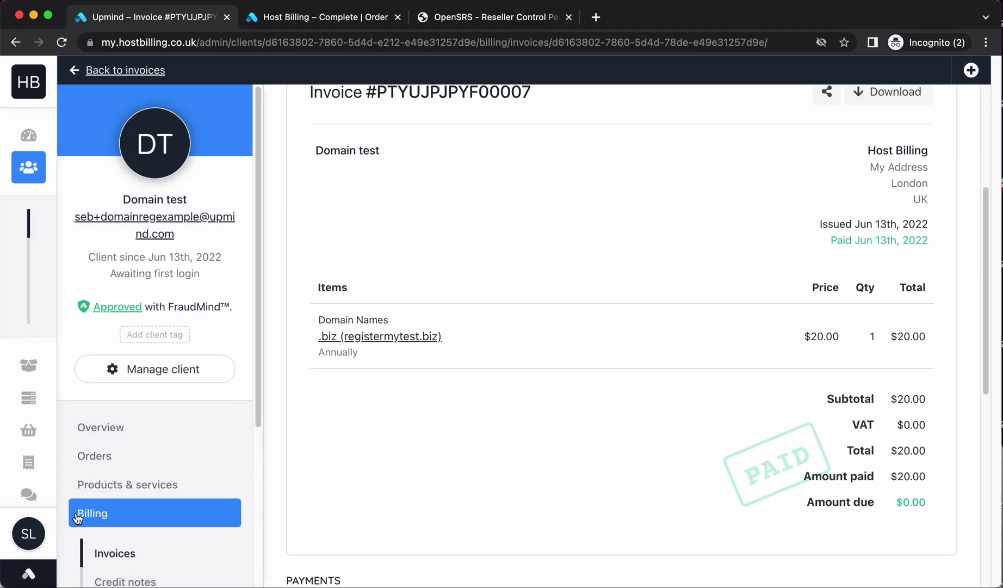
pyautogui.scroll(5, 176, 565)
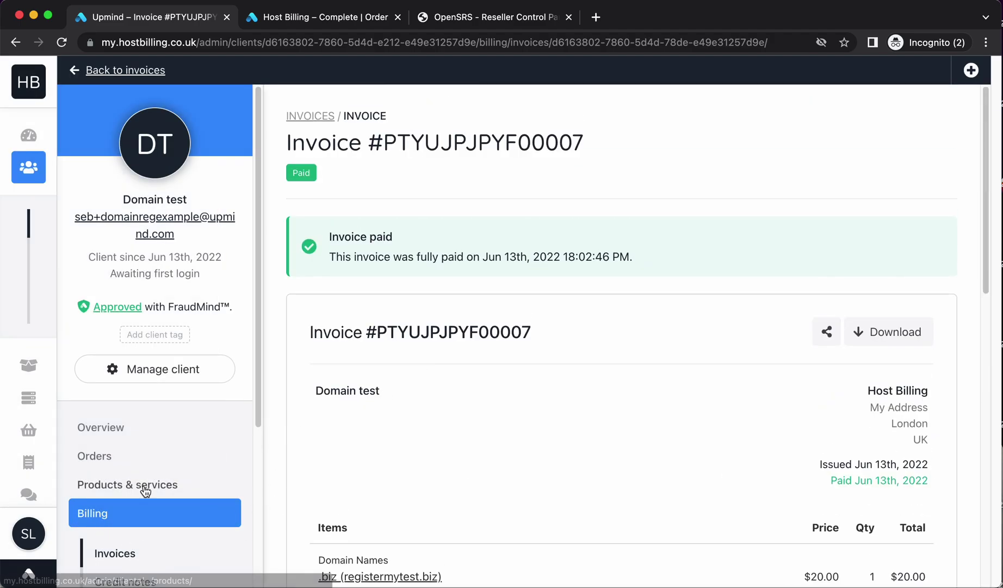
# Check the .biz subscription's Manage tab for the successful OpenSRS Register request
pyautogui.click(140, 497)
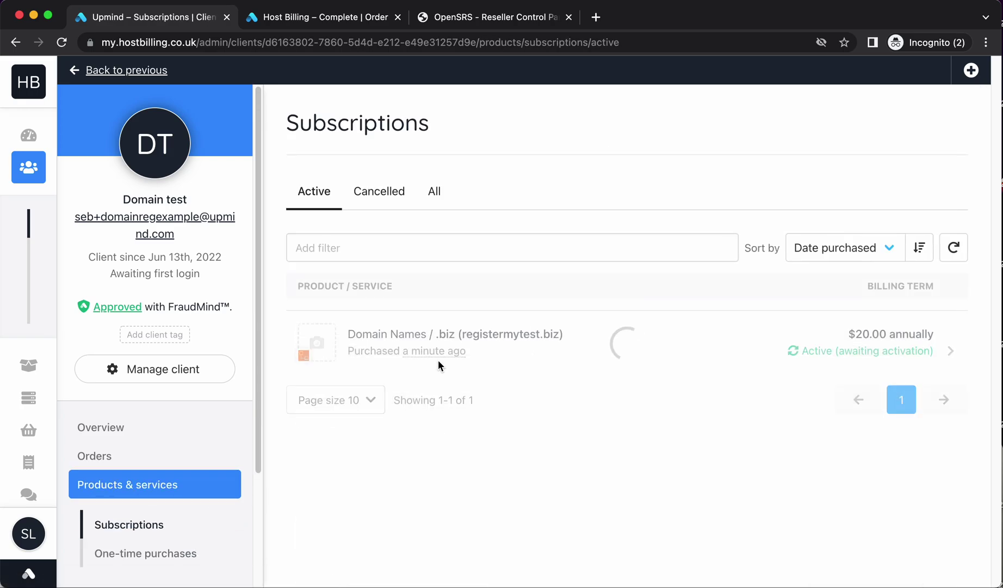
pyautogui.click(589, 351)
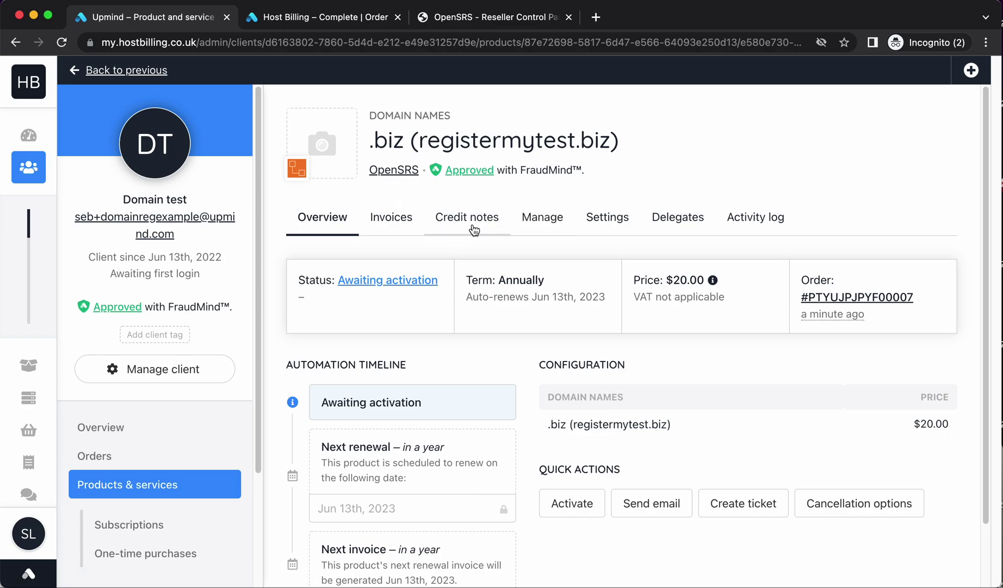
pyautogui.click(541, 219)
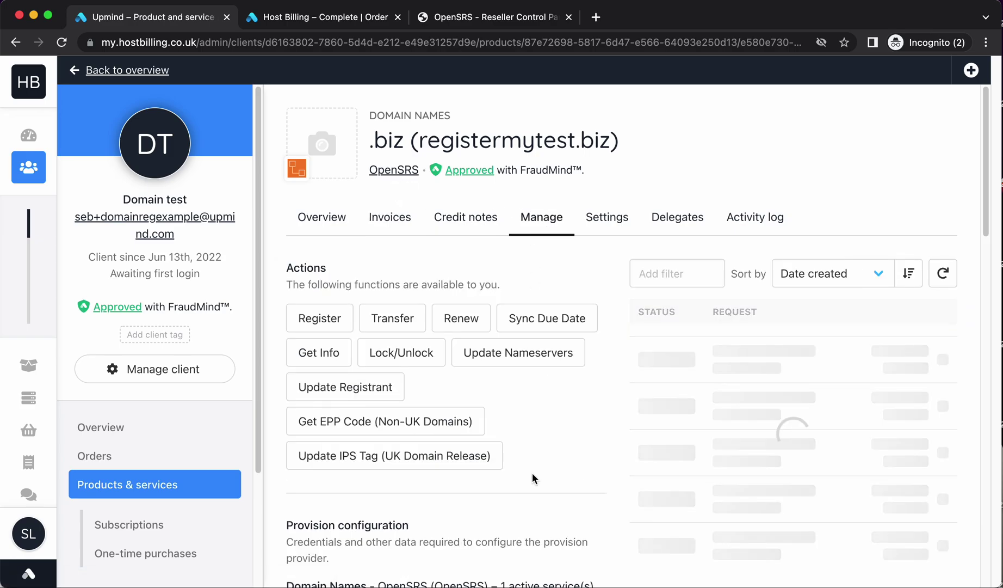
pyautogui.scroll(-5, 593, 483)
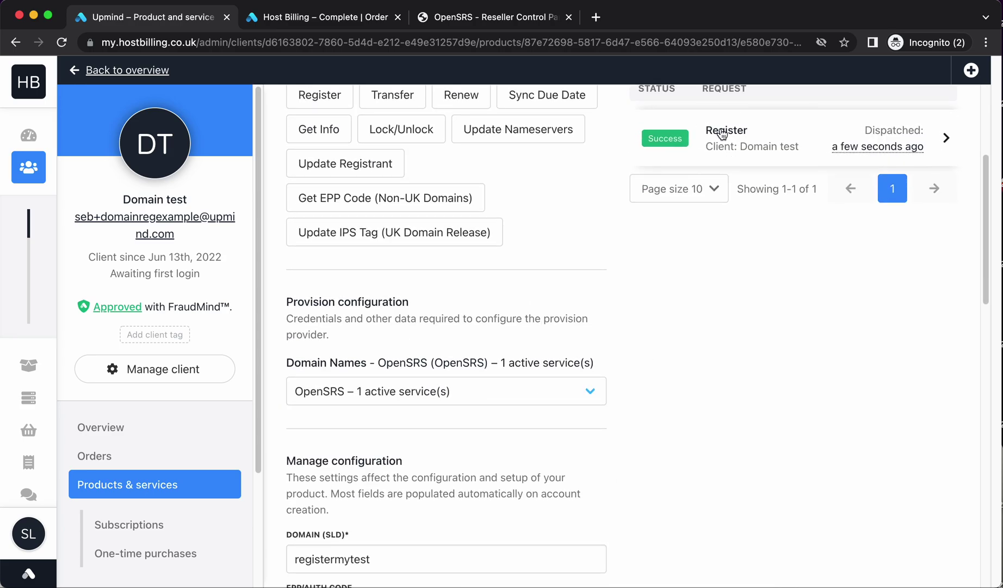
pyautogui.click(721, 131)
pyautogui.press('Escape')
pyautogui.scroll(-15, 576, 399)
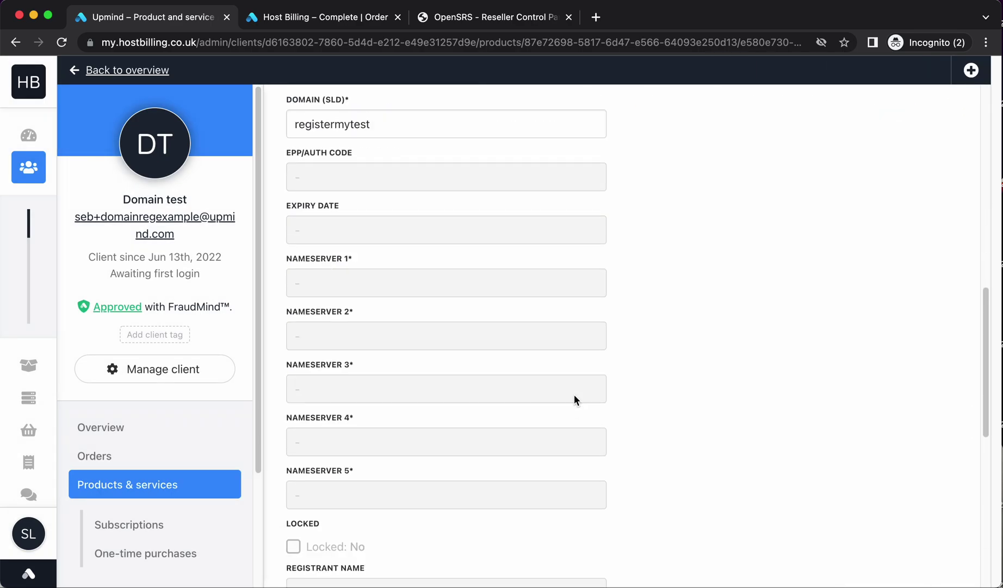
pyautogui.scroll(20, 580, 425)
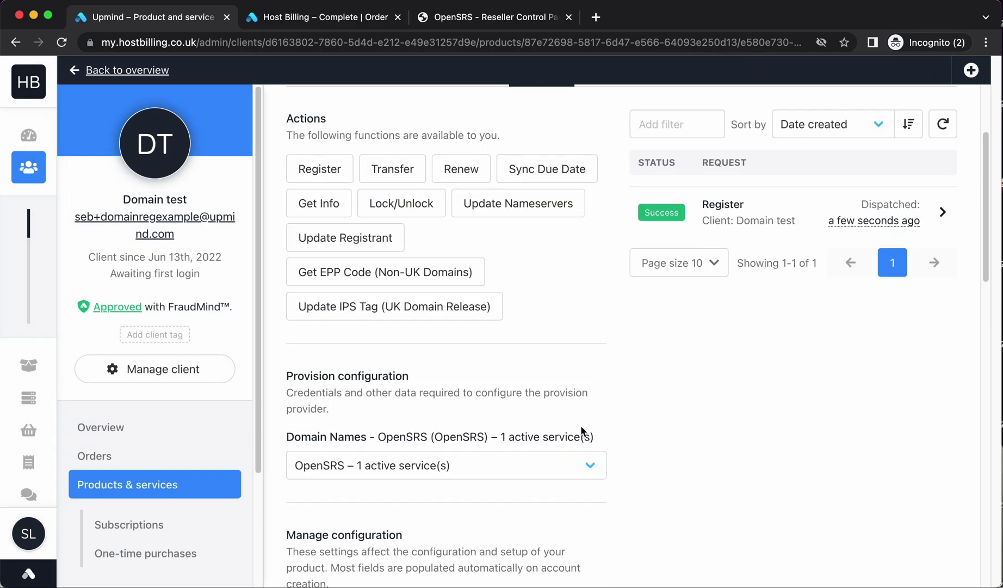
# Impersonate the test client to open their client area dashboard
pyautogui.click(163, 519)
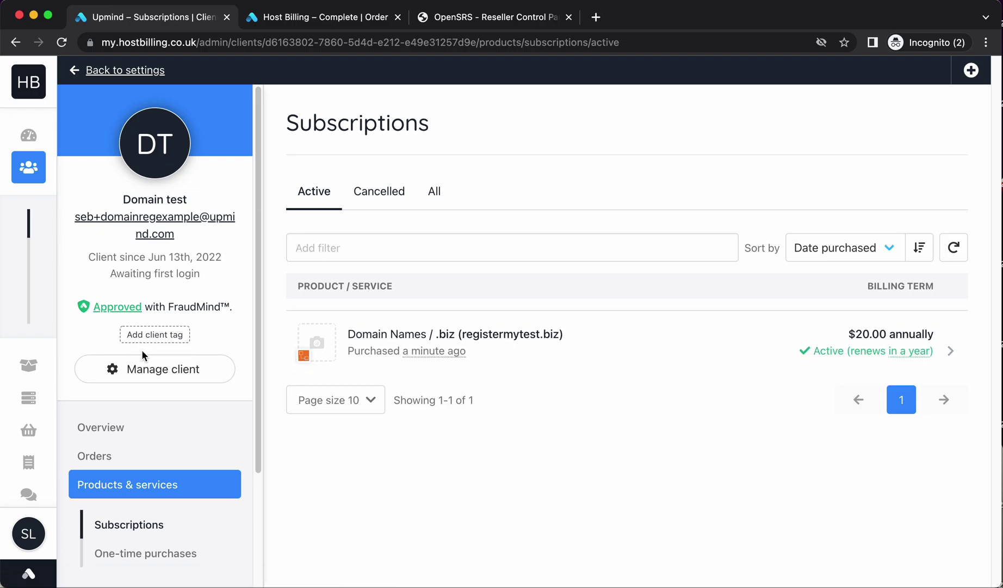
pyautogui.click(150, 369)
pyautogui.click(192, 450)
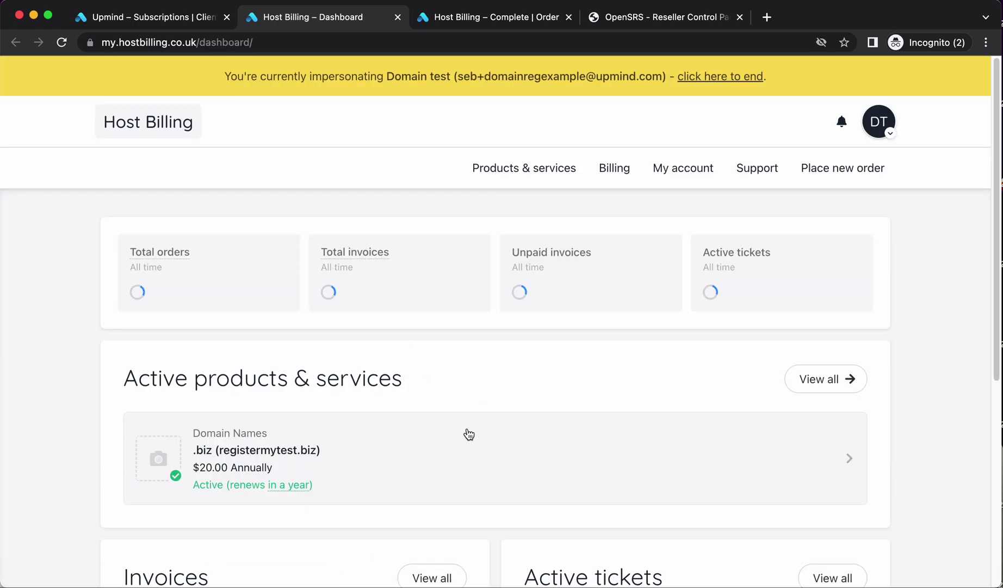
# Browse the registermytest.biz product overview and invoices, then reach its management settings
pyautogui.click(465, 435)
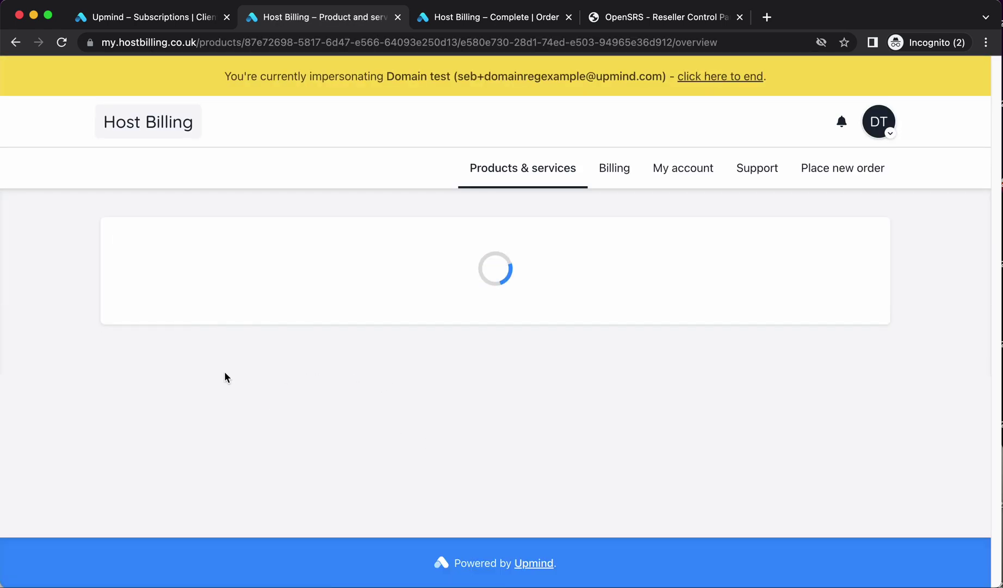
pyautogui.scroll(-3, 229, 374)
pyautogui.scroll(-2, 299, 381)
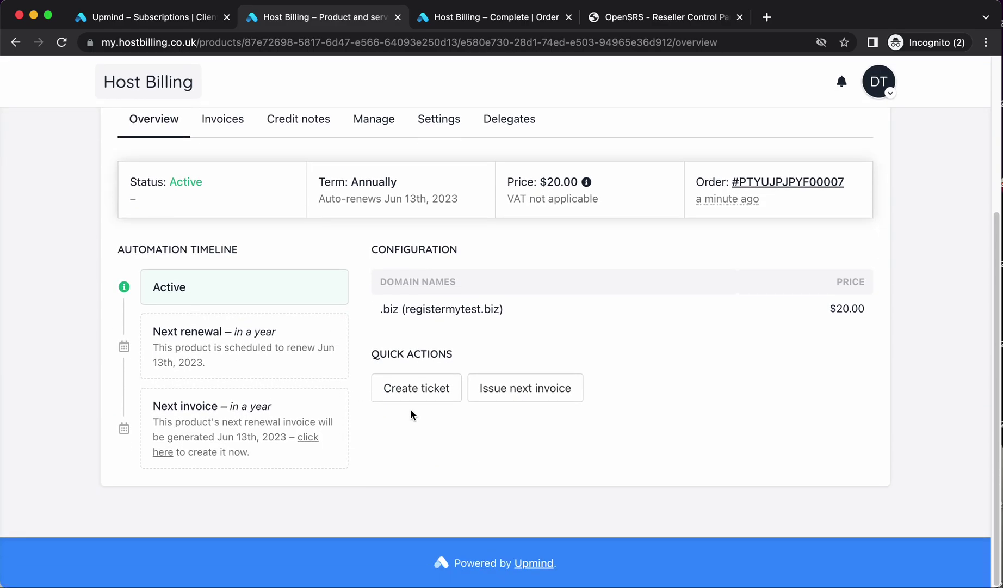
pyautogui.click(218, 122)
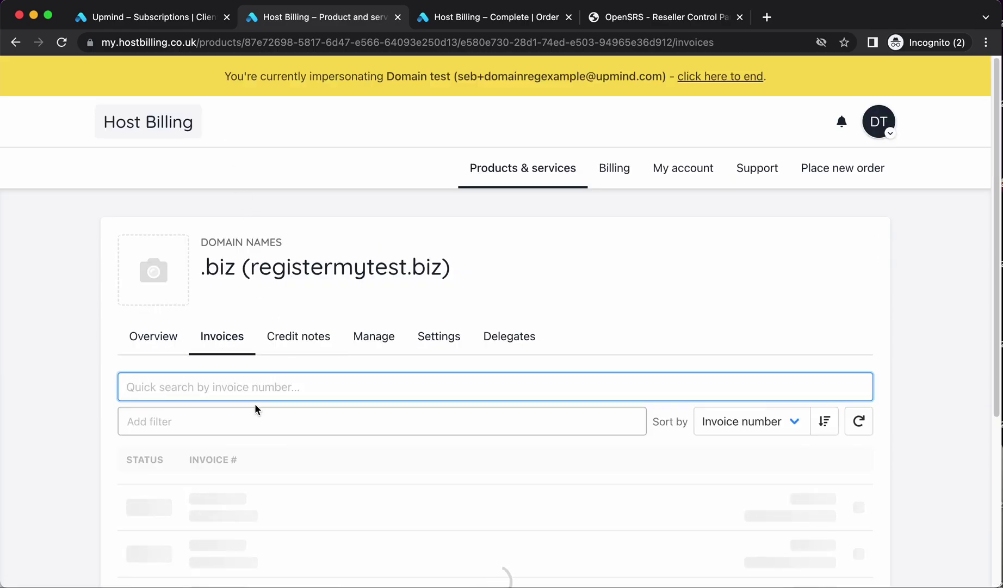
pyautogui.click(362, 336)
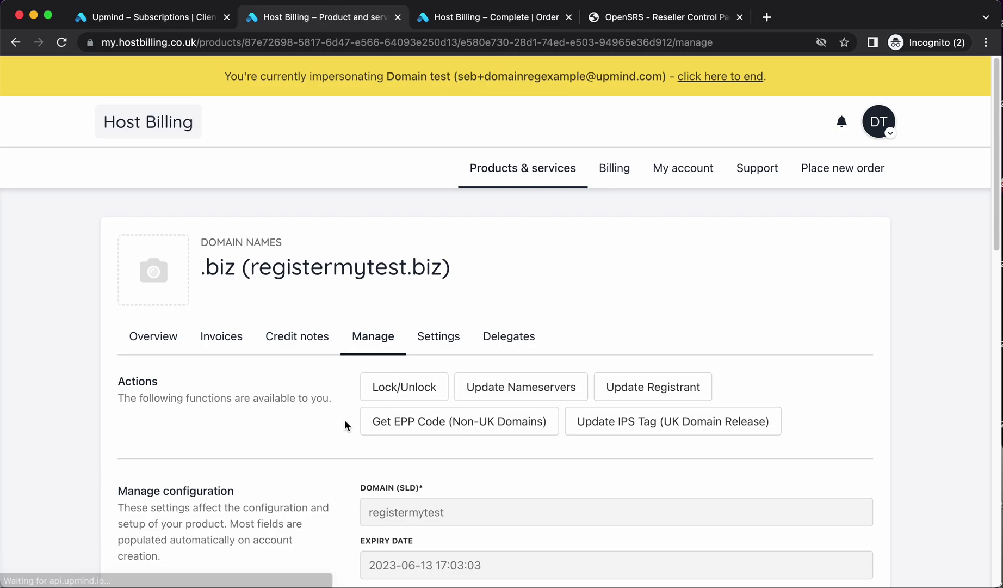
pyautogui.scroll(-2, 272, 423)
pyautogui.scroll(-3, 221, 425)
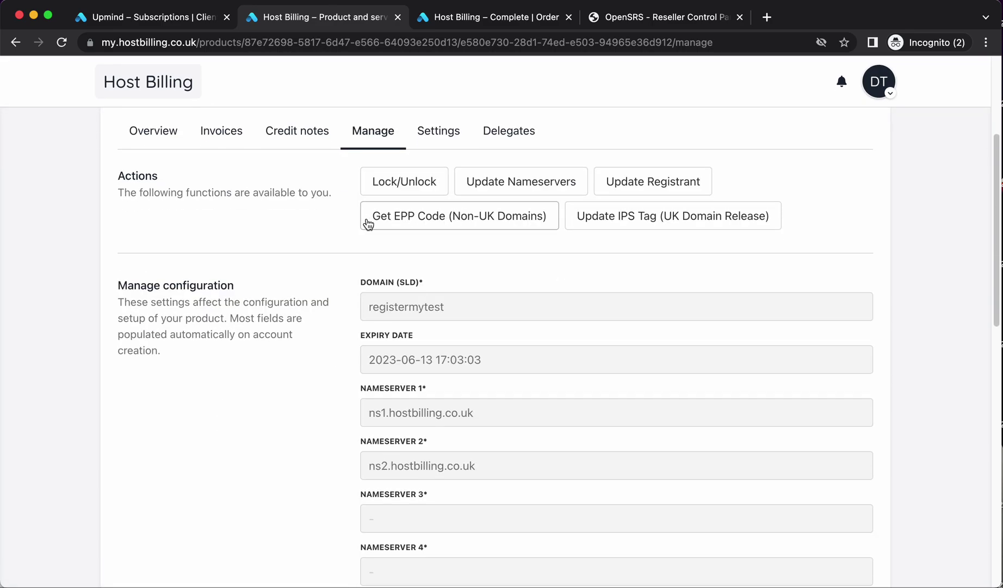
# Change the nameservers to ns1.cloudflare.com and ns2.cloudflare.com and save
pyautogui.click(515, 183)
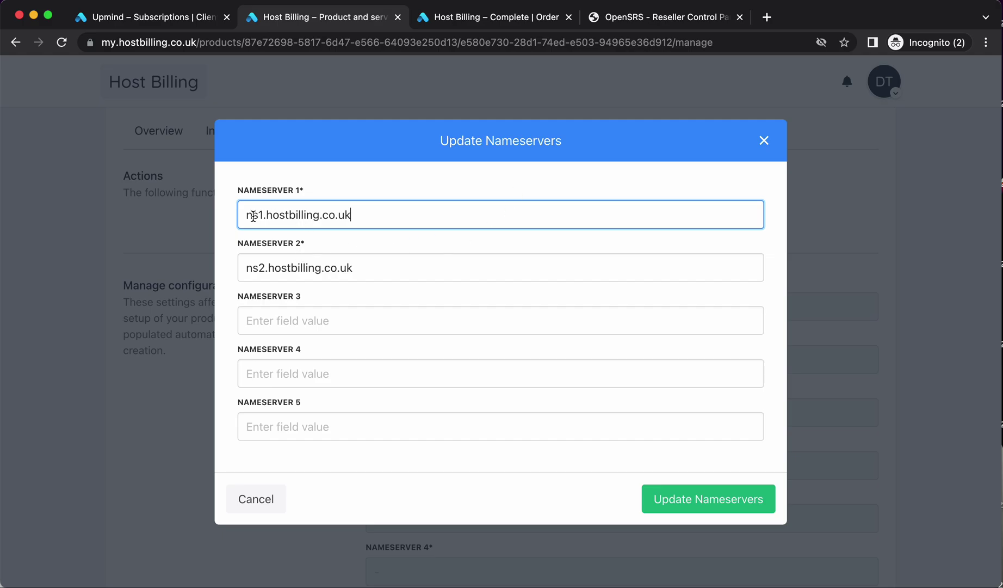
pyautogui.tripleClick(258, 215)
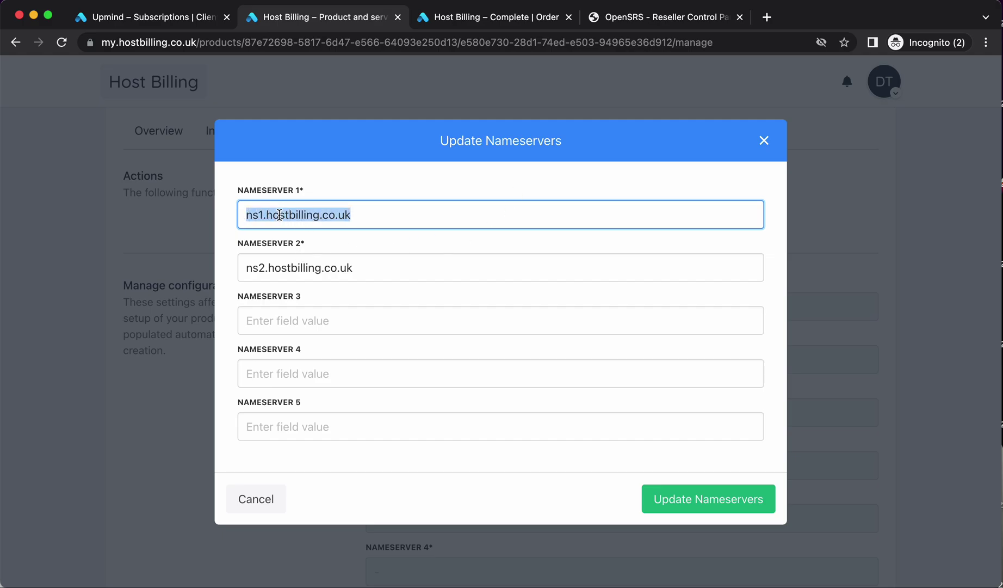
pyautogui.write('ns1')
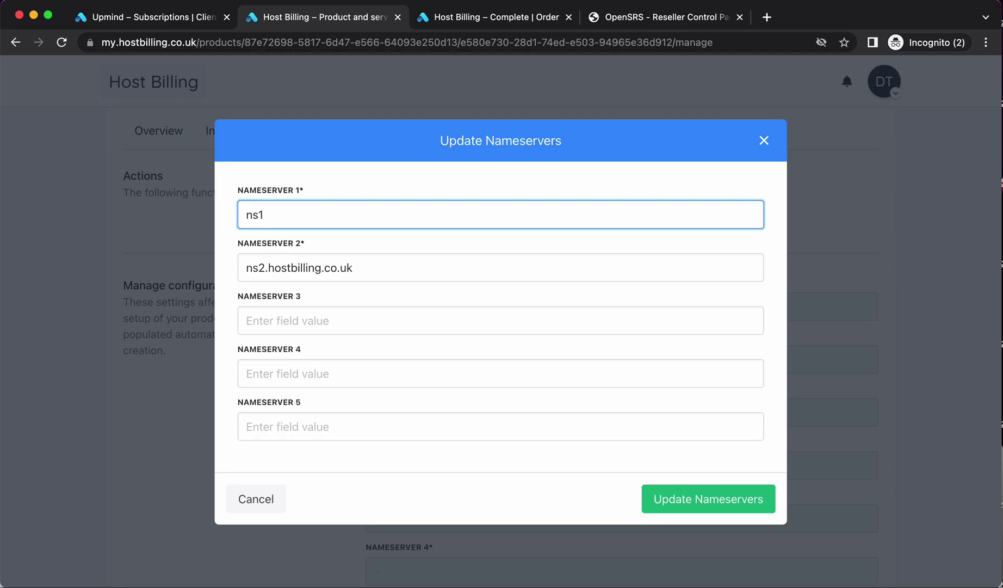
pyautogui.write('/cloudflare.com')
pyautogui.press('Tab')
pyautogui.write('ns')
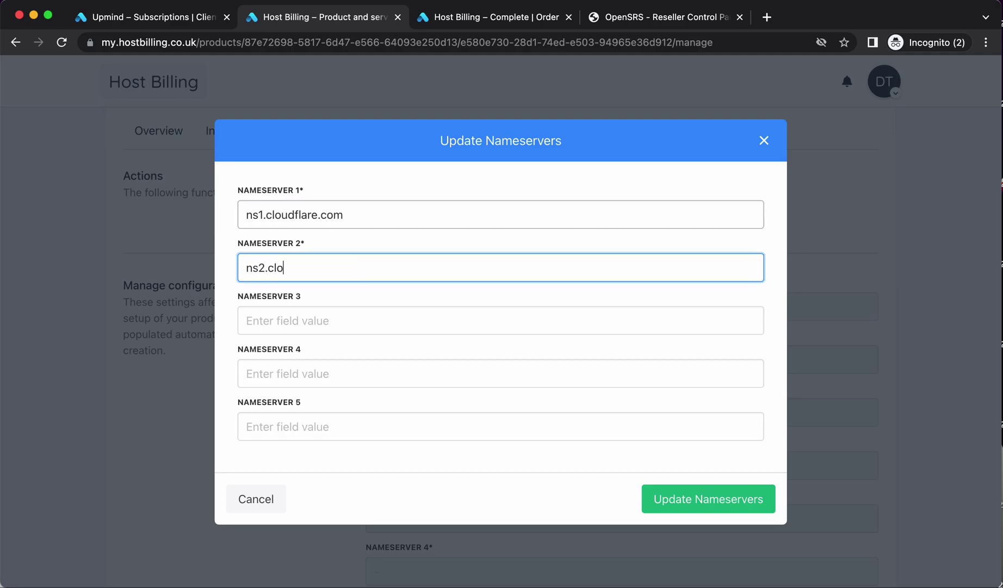
pyautogui.write('2.cloudflare.com')
pyautogui.click(729, 501)
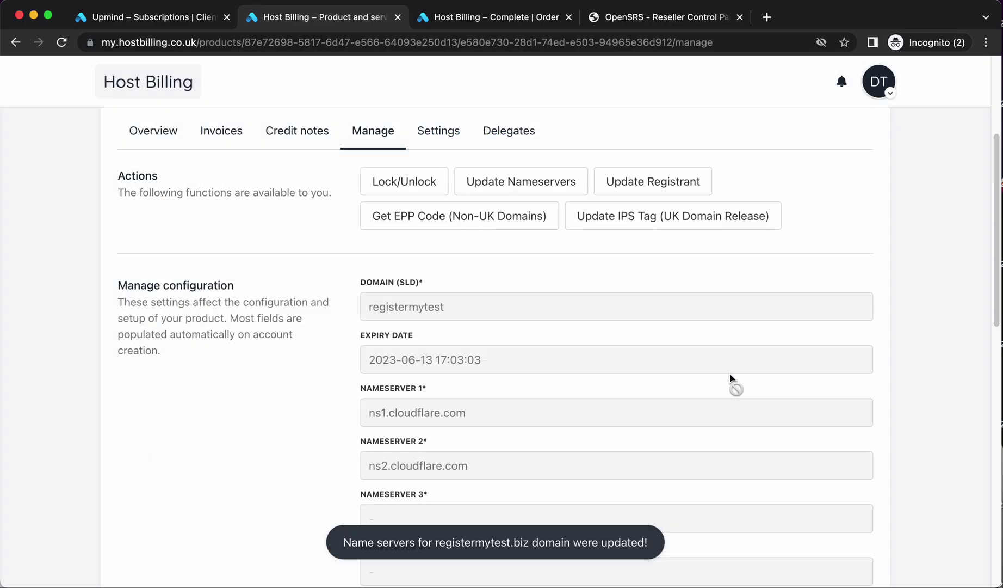
# Review registermytest.biz's registrant details without changes, then go to the OpenSRS control panel
pyautogui.scroll(4, 457, 436)
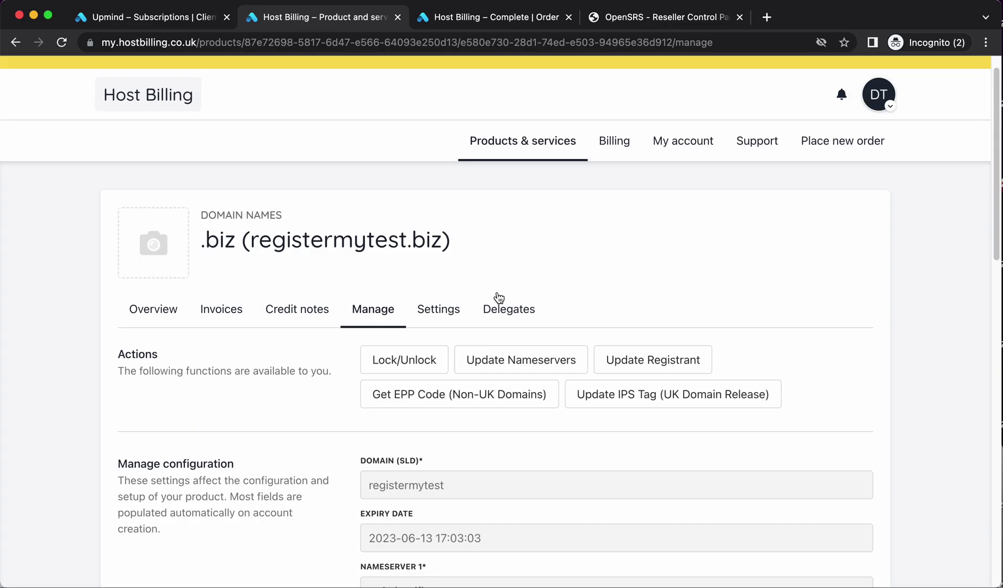
pyautogui.click(646, 356)
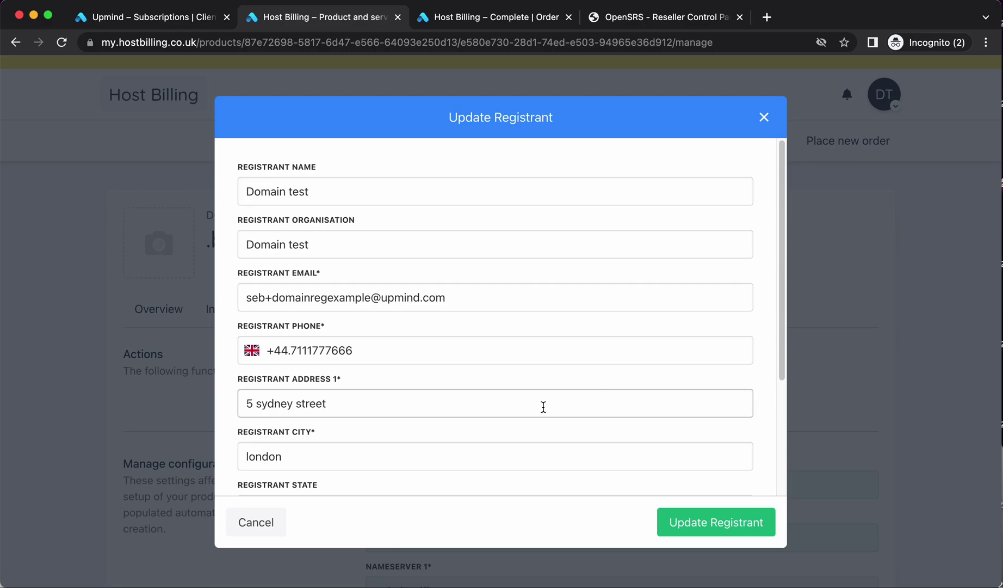
pyautogui.click(272, 522)
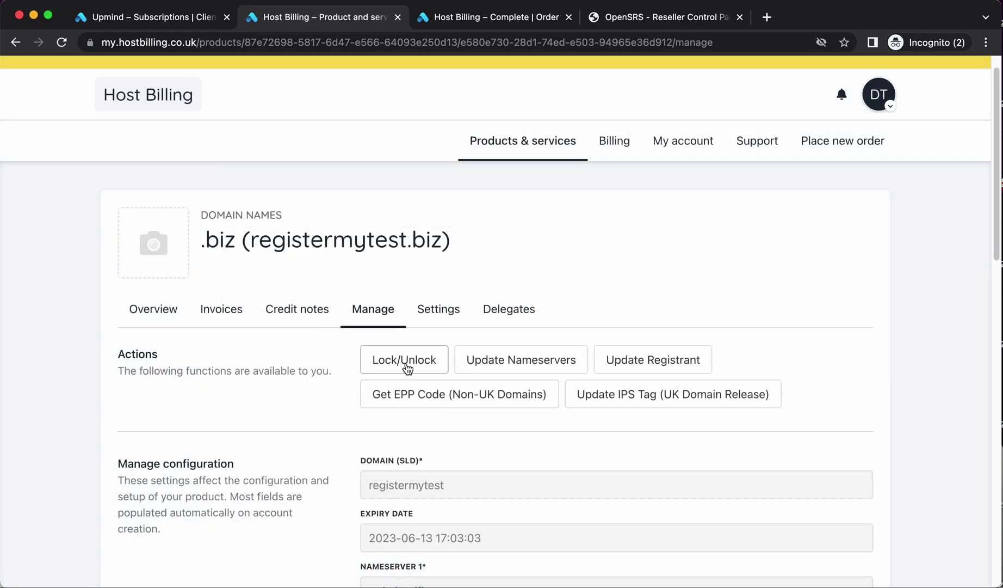
pyautogui.click(631, 23)
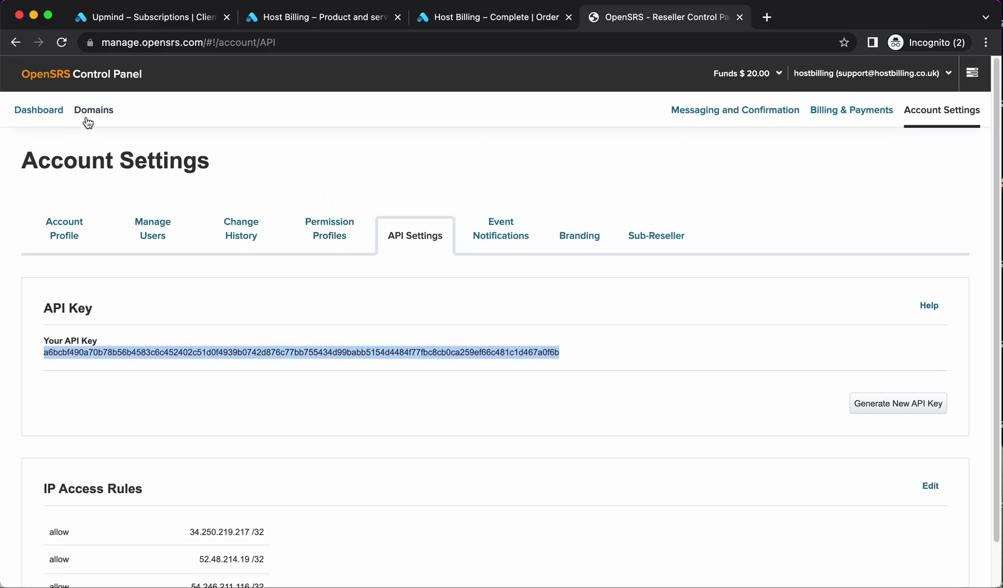
# Verify registermytest.biz appears as an active .biz domain in OpenSRS Domains, then return to Host Billing
pyautogui.click(87, 121)
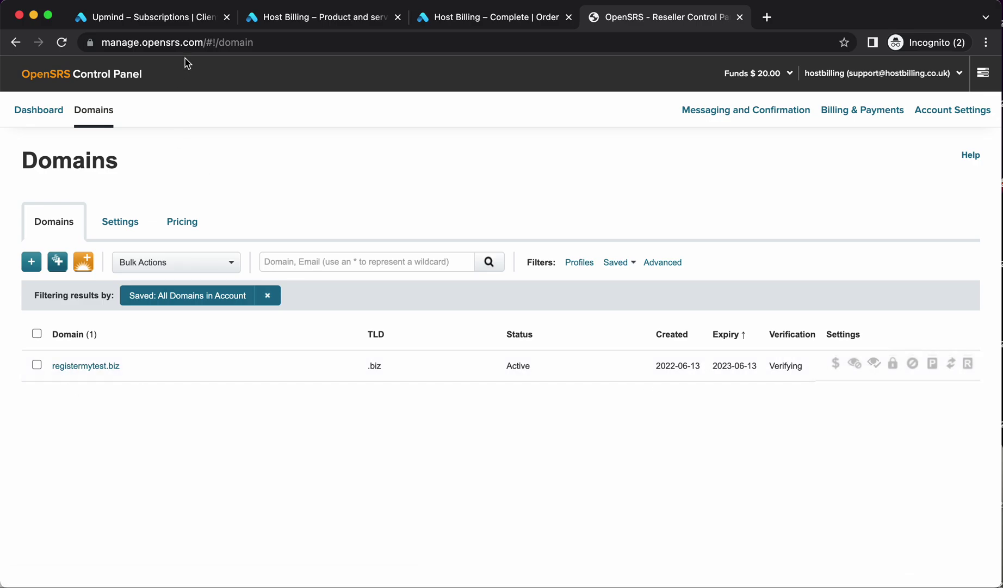
pyautogui.click(496, 22)
# Open Host control > Domain names TLDs, listing .biz, .org, .net and .com on OpenSRS
pyautogui.click(367, 24)
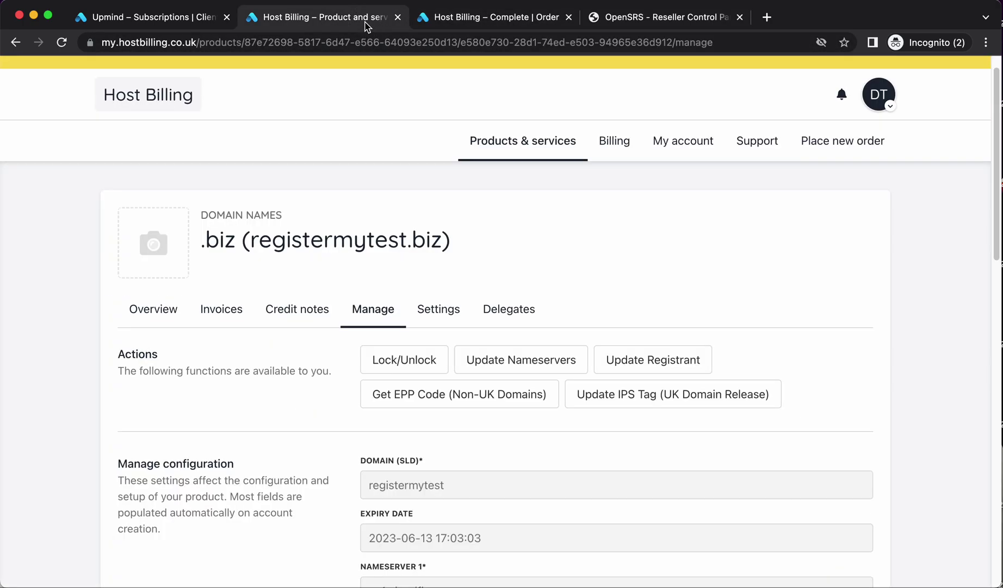
pyautogui.click(182, 16)
pyautogui.moveTo(44, 336)
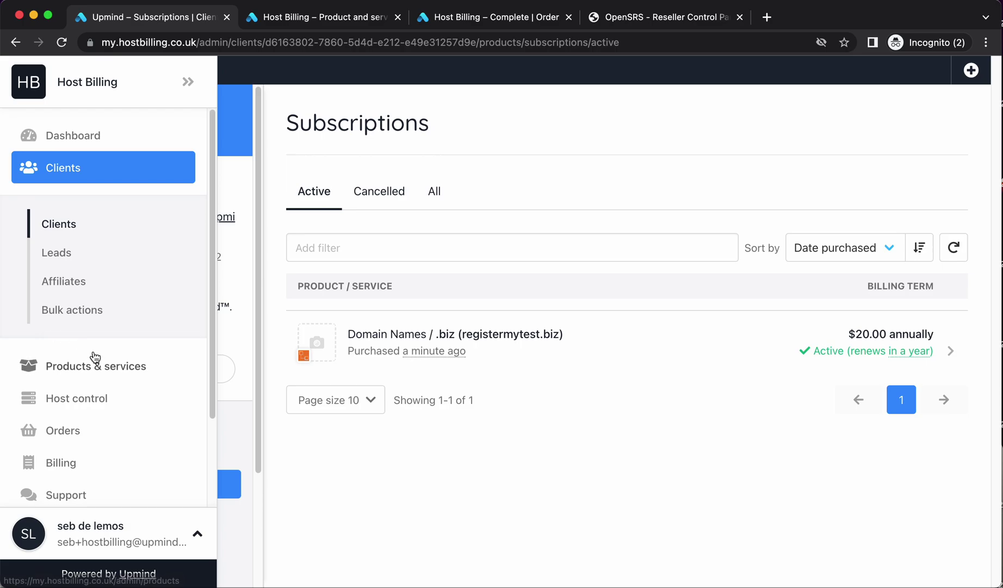
pyautogui.click(98, 395)
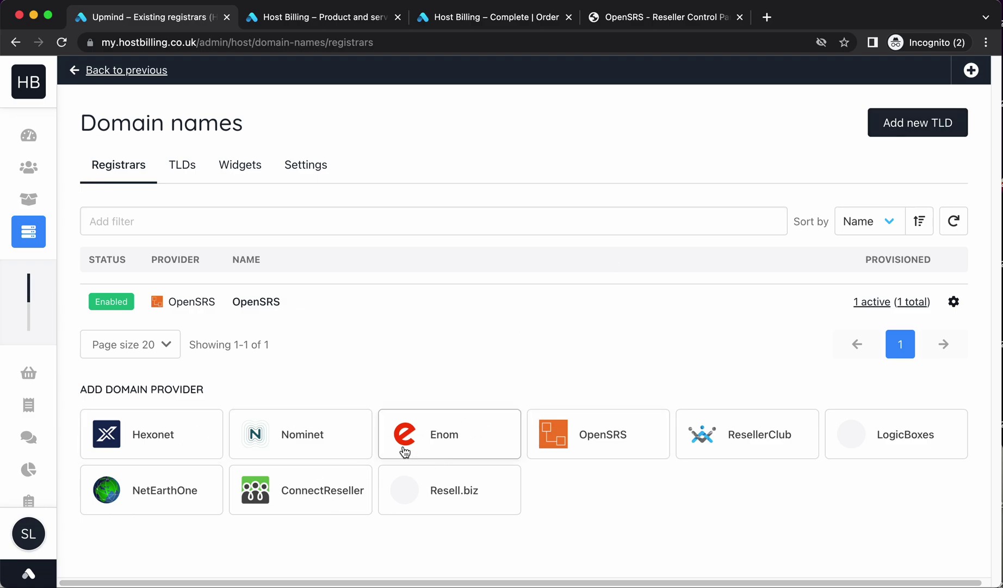
pyautogui.click(174, 167)
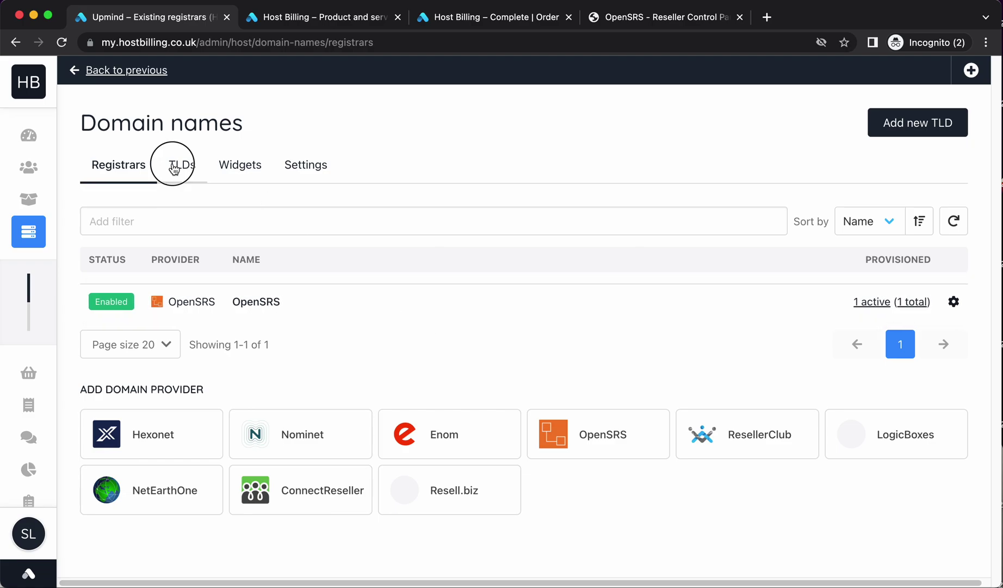
pyautogui.click(658, 261)
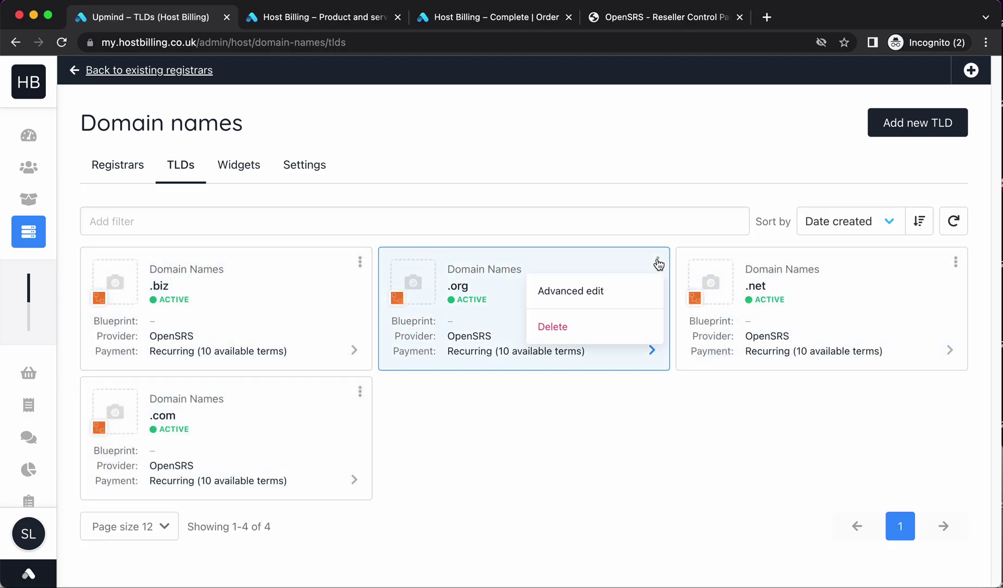
pyautogui.click(658, 262)
pyautogui.click(656, 264)
pyautogui.click(656, 263)
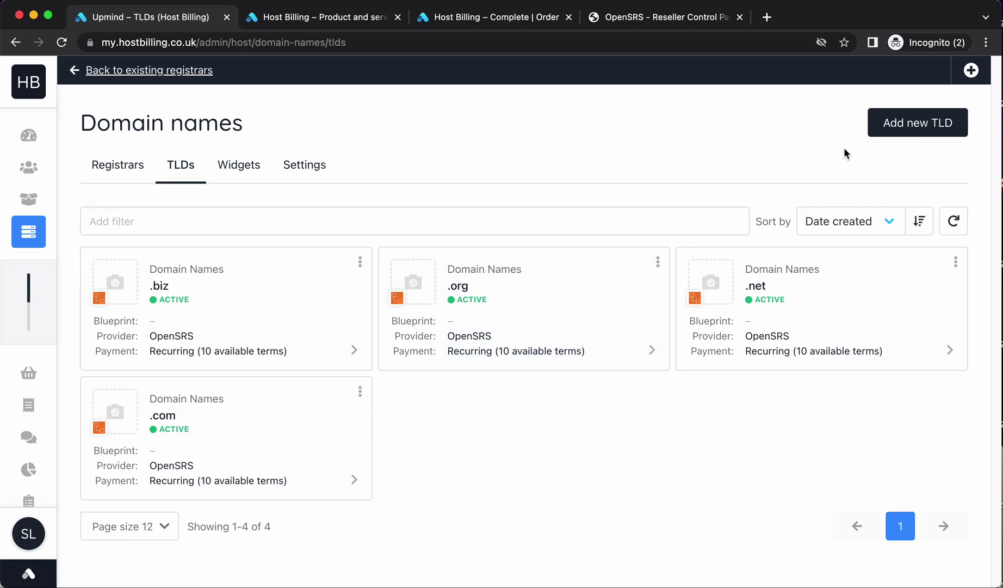
# Add .com.au as an OpenSRS TLD with prices copied from .biz (18.00€ annually)
pyautogui.click(889, 122)
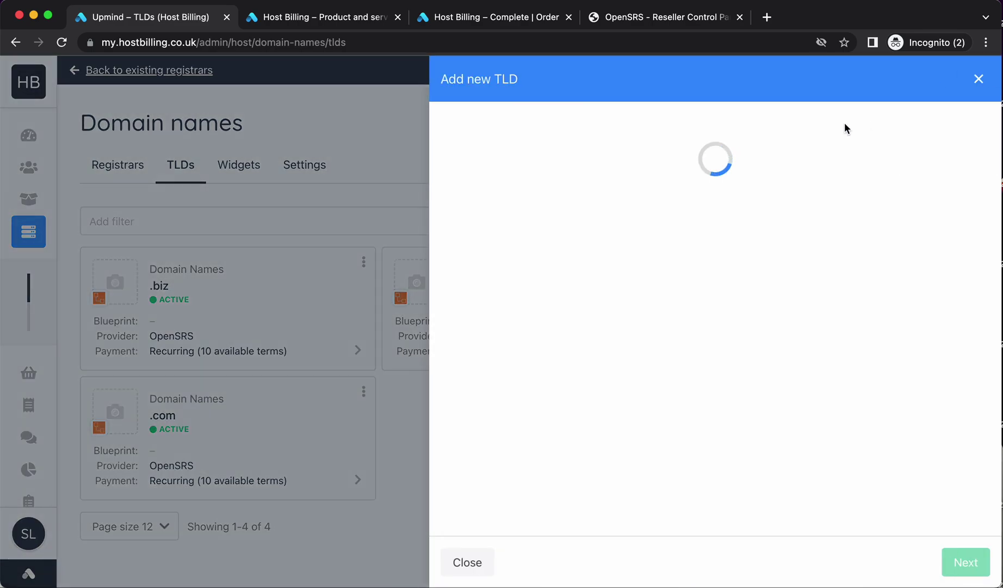
pyautogui.write('.com.au')
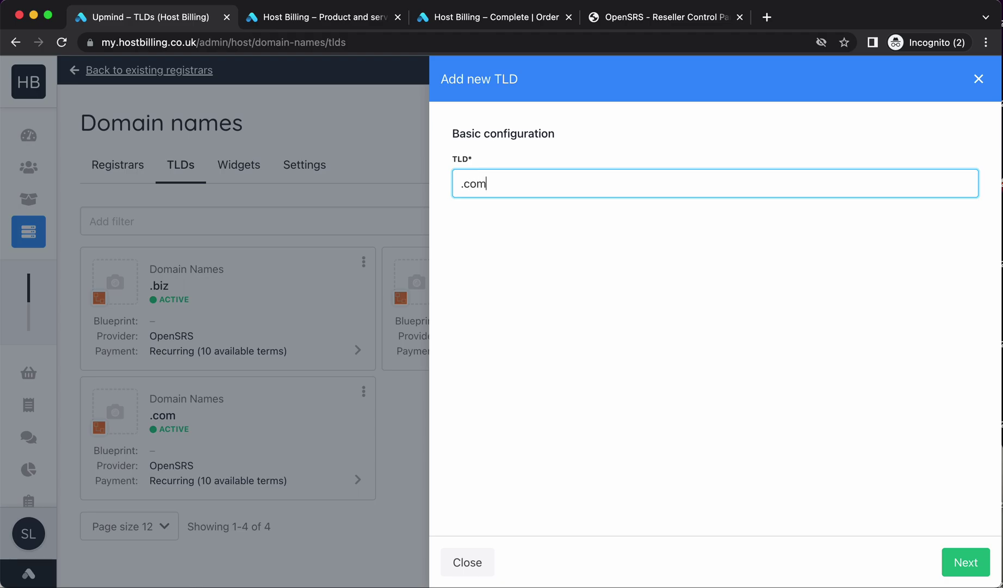
pyautogui.click(964, 562)
pyautogui.scroll(-10, 562, 417)
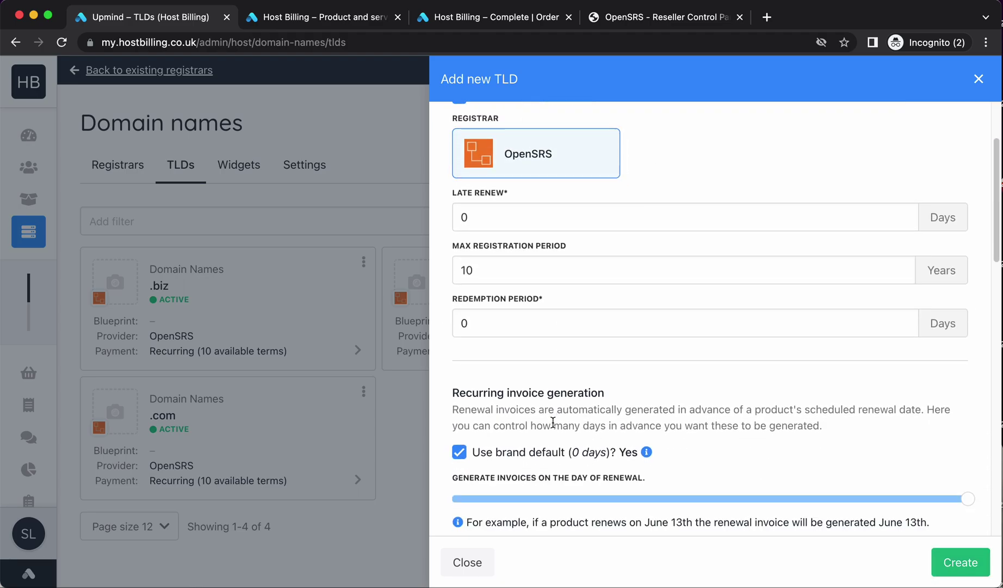
pyautogui.click(525, 408)
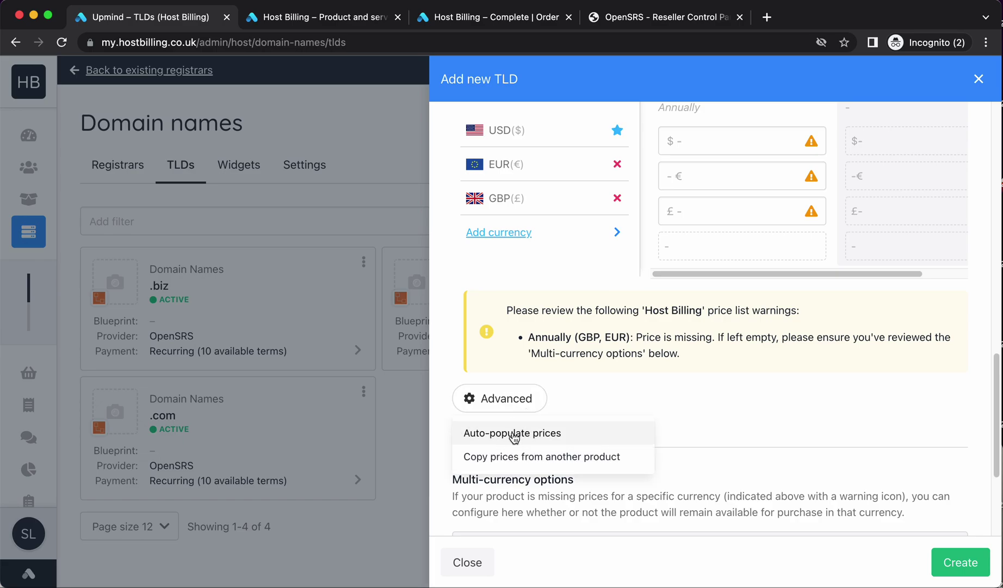
pyautogui.click(512, 454)
pyautogui.click(562, 188)
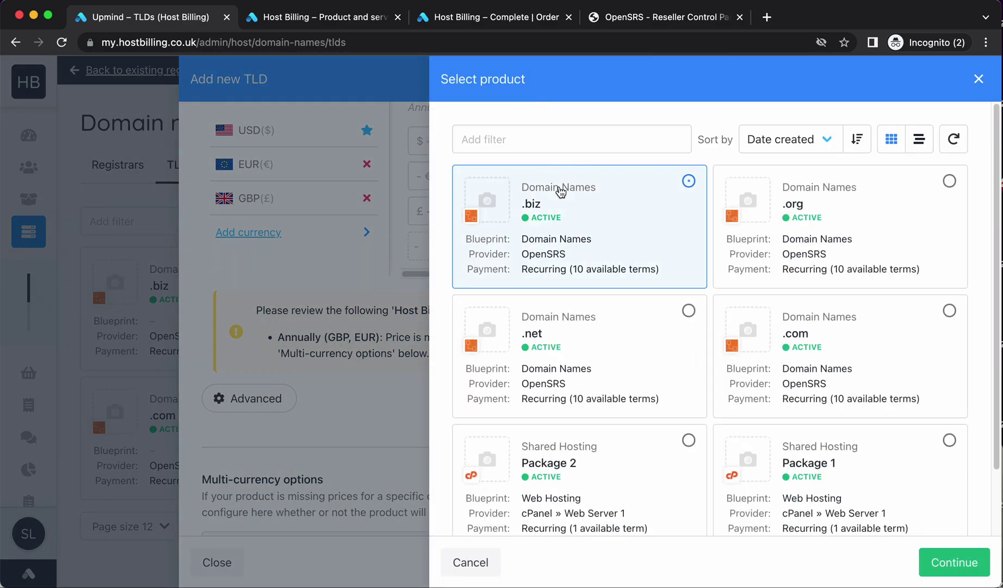
pyautogui.click(935, 564)
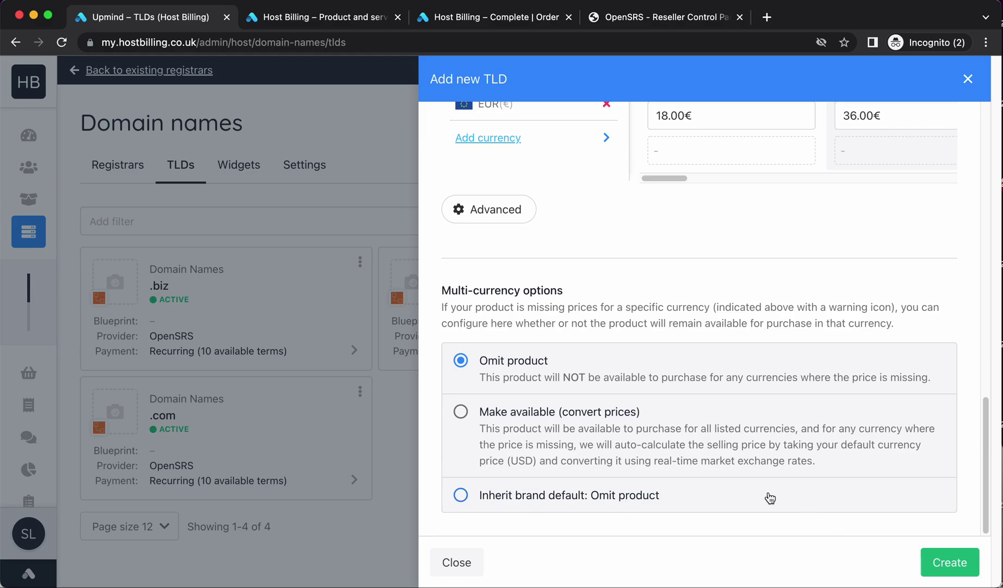
pyautogui.scroll(5, 770, 497)
pyautogui.scroll(-5, 795, 257)
pyautogui.click(950, 562)
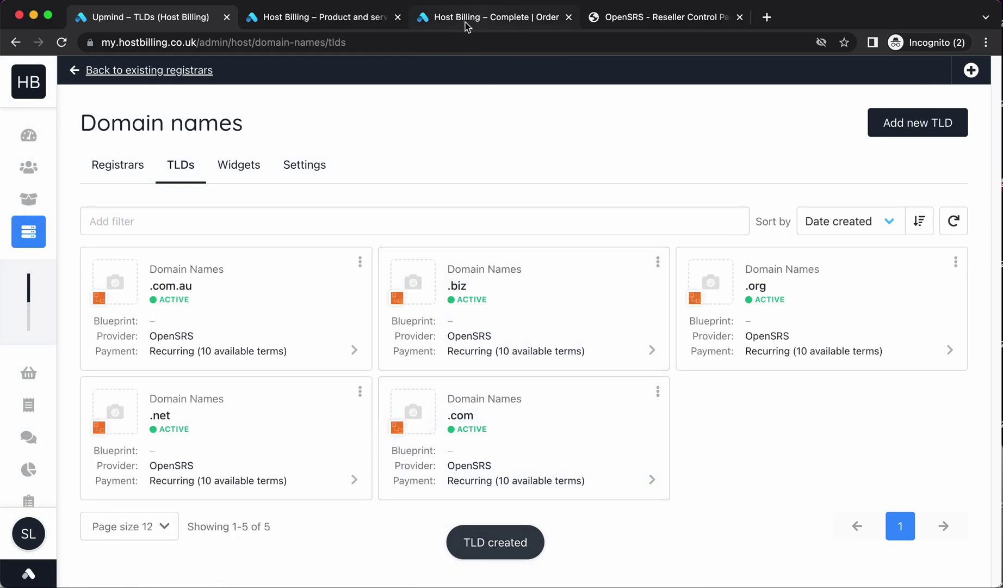
# In a new client shop order, search Domain Names for mytestdomain.com.au
pyautogui.click(383, 21)
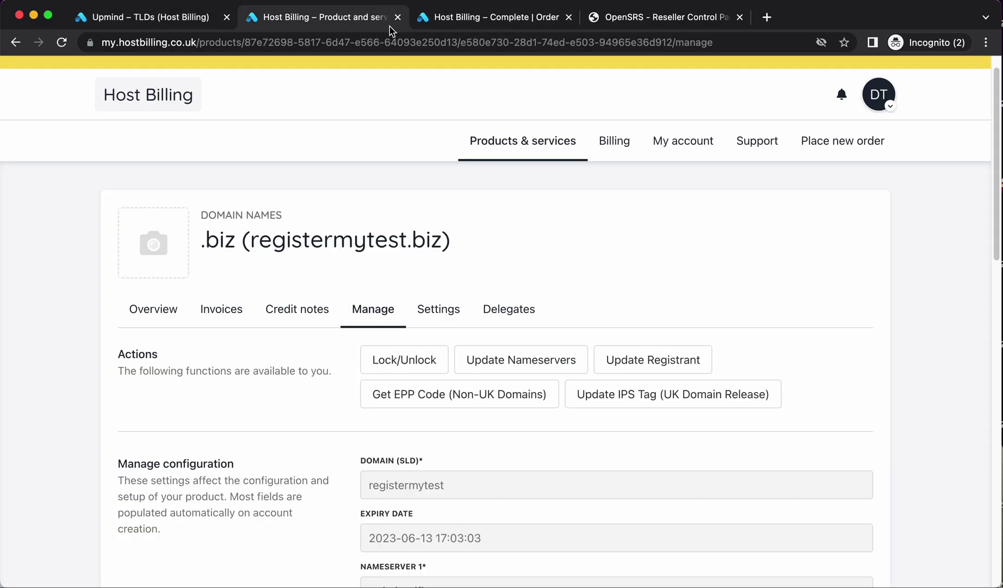
pyautogui.click(866, 141)
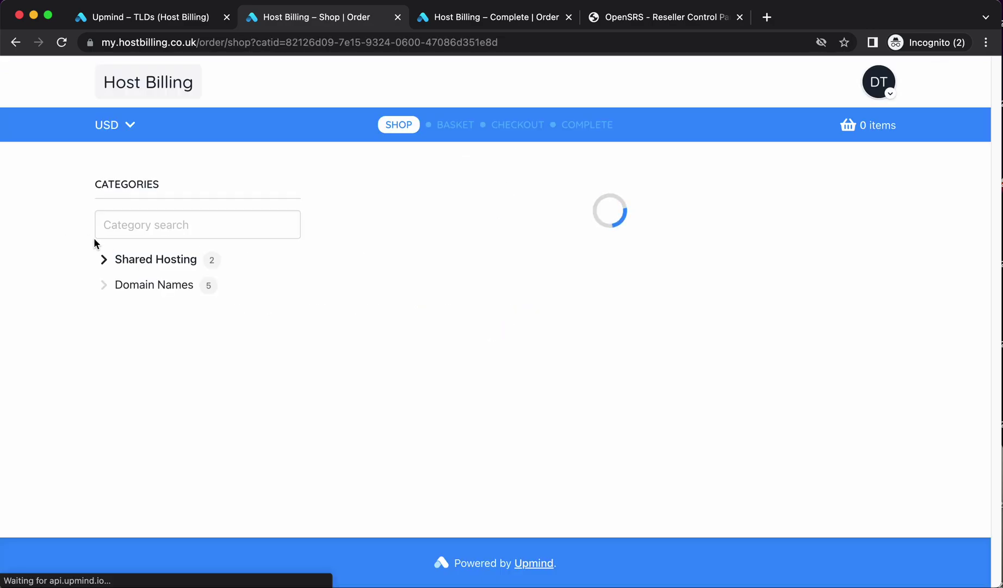
pyautogui.click(155, 285)
pyautogui.click(373, 227)
pyautogui.write('myt')
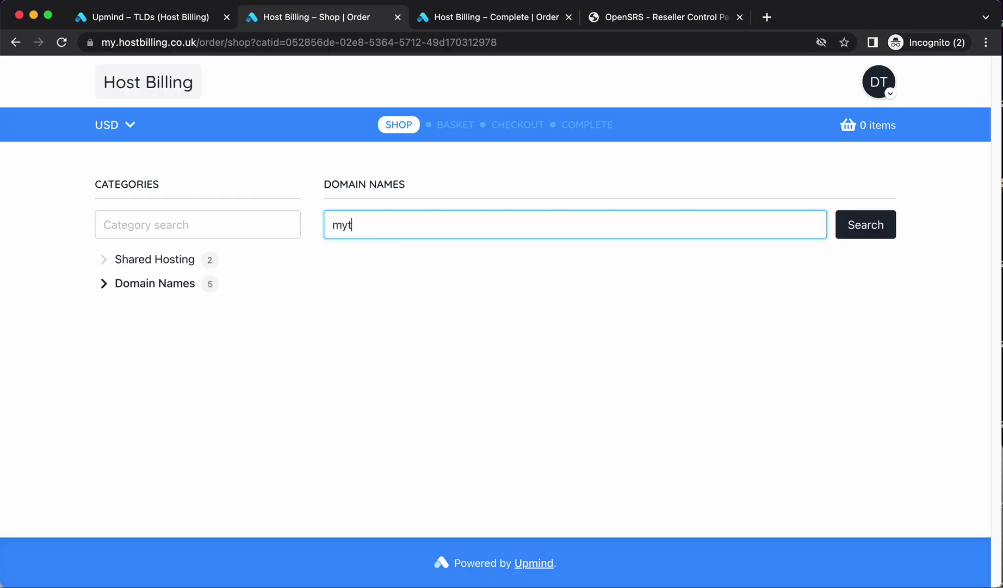
pyautogui.write('estdomain.com.au')
pyautogui.press('Return')
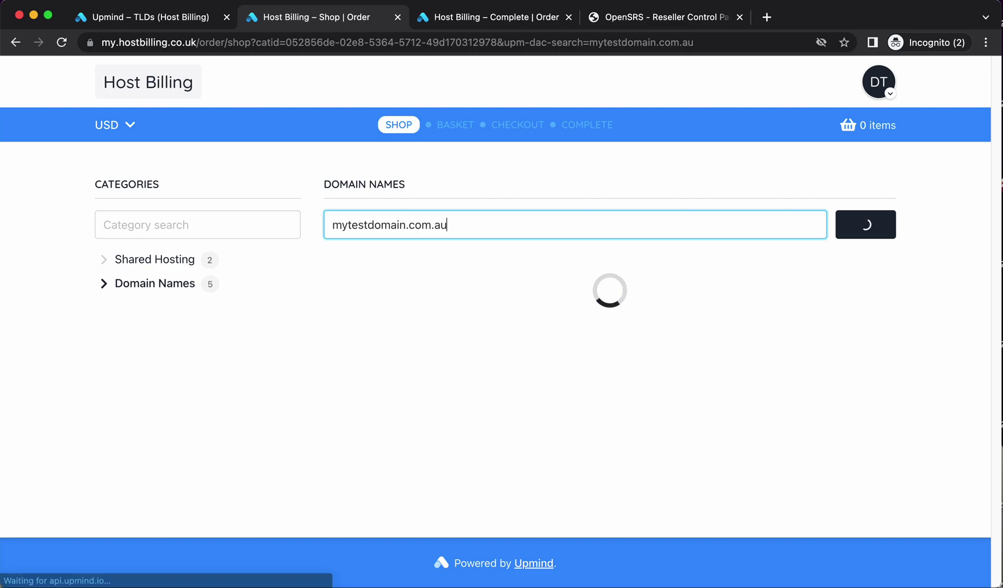